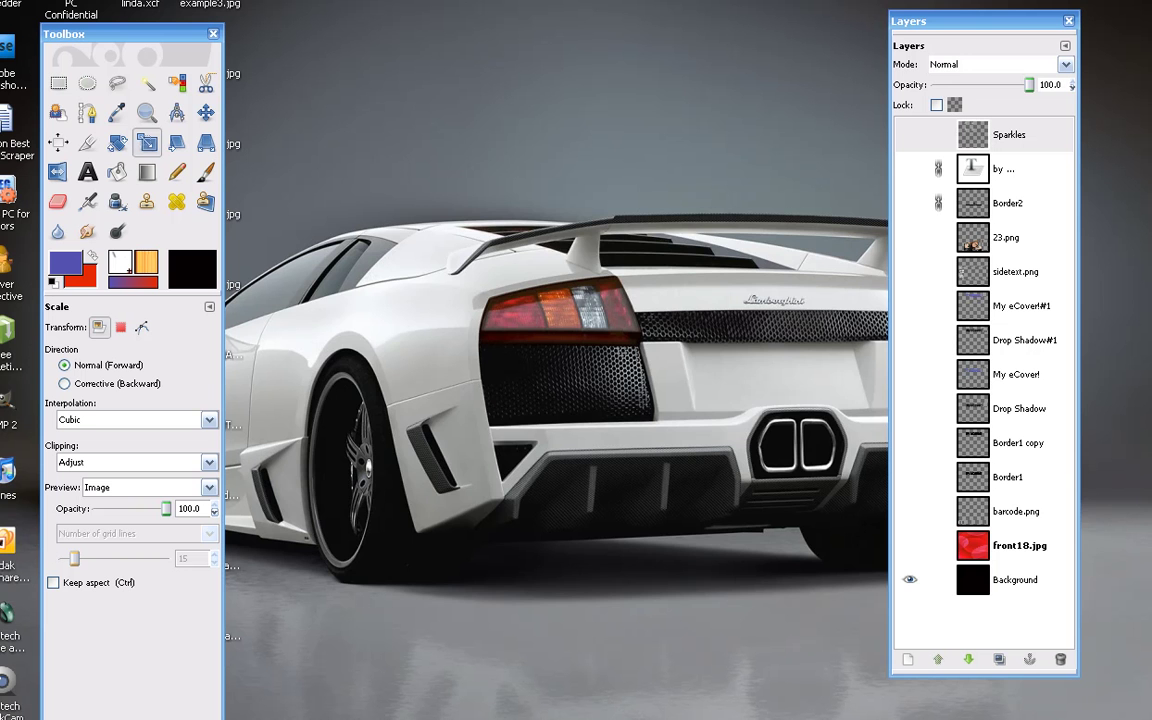
Bring the boxexample.xcf image window, showing only its black background, to the front with Alt+Tab
{"action": "key", "text": "alt+Tab"}
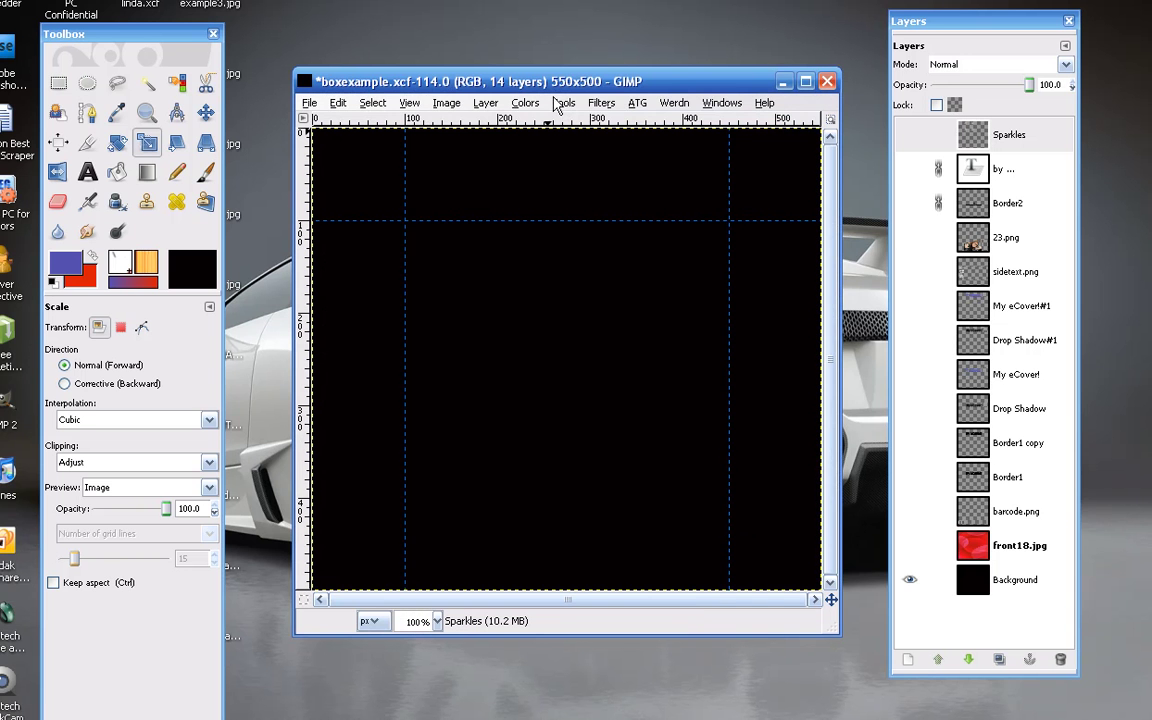
Turn on visibility for all 14 layers, from front18.jpg up through Sparkles
{"action": "mouse_move", "coordinate": [571, 86]}
{"action": "left_mouse_down"}
{"action": "mouse_move", "coordinate": [585, 82]}
{"action": "mouse_move", "coordinate": [565, 90]}
{"action": "left_mouse_up"}
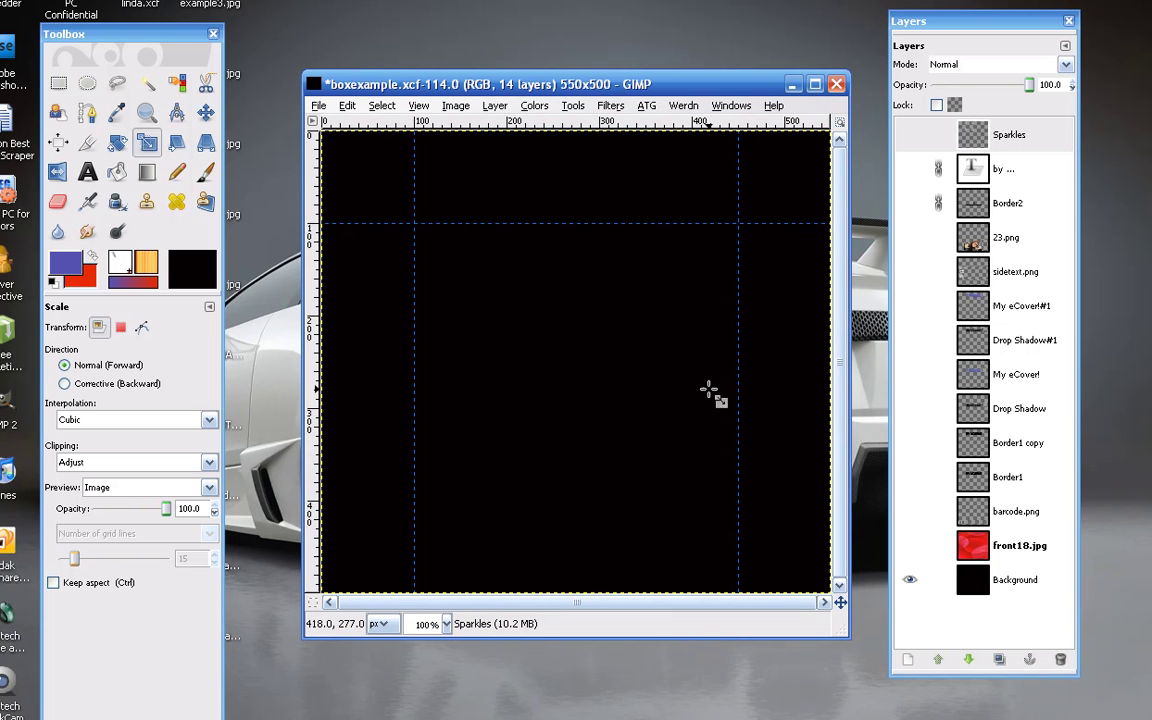
{"action": "left_click", "coordinate": [909, 545]}
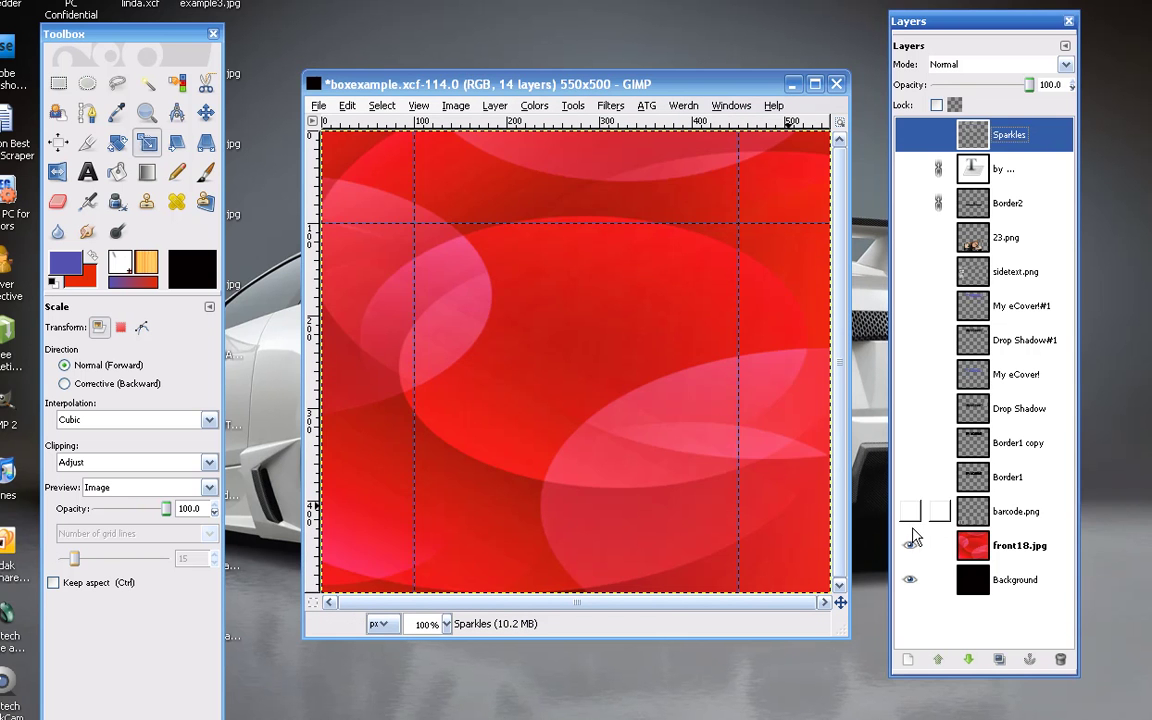
{"action": "left_click", "coordinate": [909, 511]}
{"action": "left_click", "coordinate": [909, 477]}
{"action": "left_click", "coordinate": [909, 442]}
{"action": "left_click", "coordinate": [909, 408]}
{"action": "left_click", "coordinate": [909, 374]}
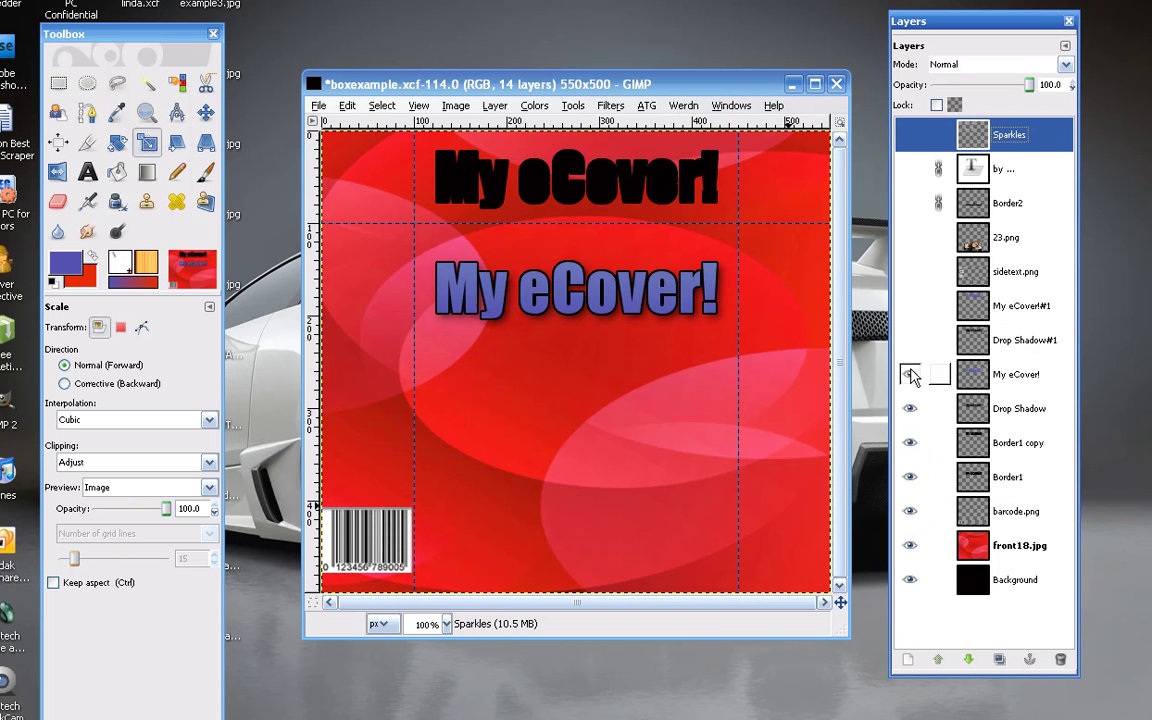
{"action": "left_click", "coordinate": [909, 340]}
{"action": "left_click", "coordinate": [909, 305]}
{"action": "left_click", "coordinate": [909, 271]}
{"action": "left_click", "coordinate": [909, 237]}
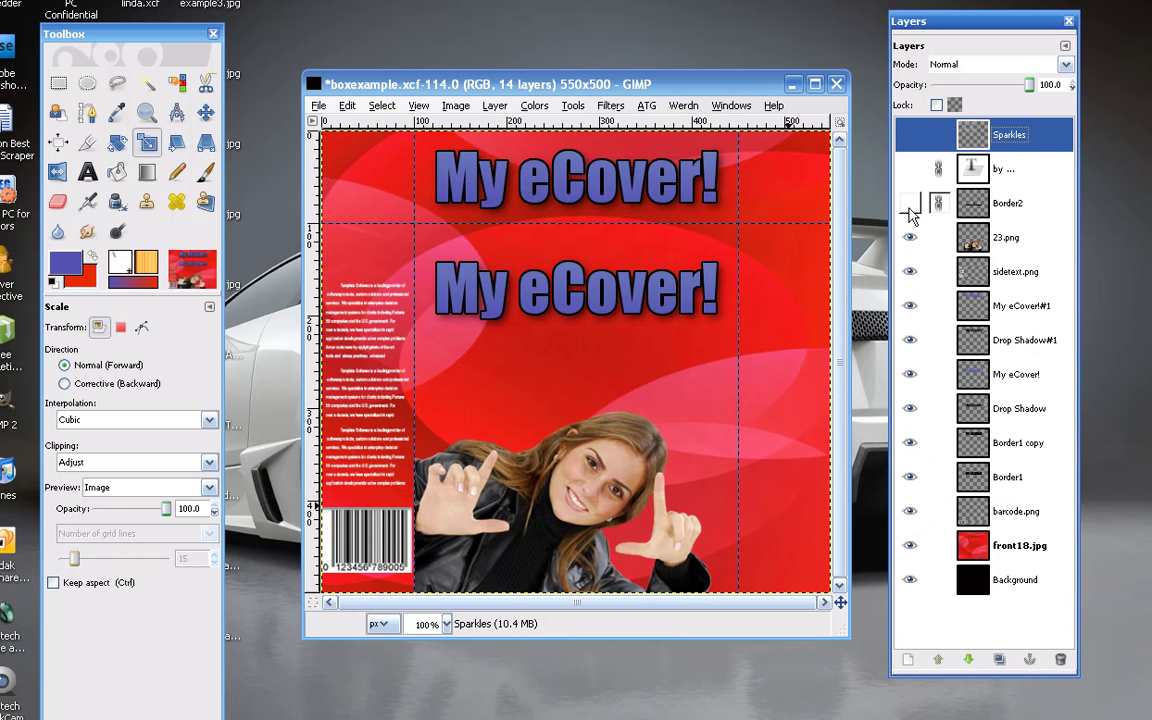
{"action": "left_click", "coordinate": [909, 203]}
{"action": "left_click", "coordinate": [909, 169]}
{"action": "left_click", "coordinate": [909, 134]}
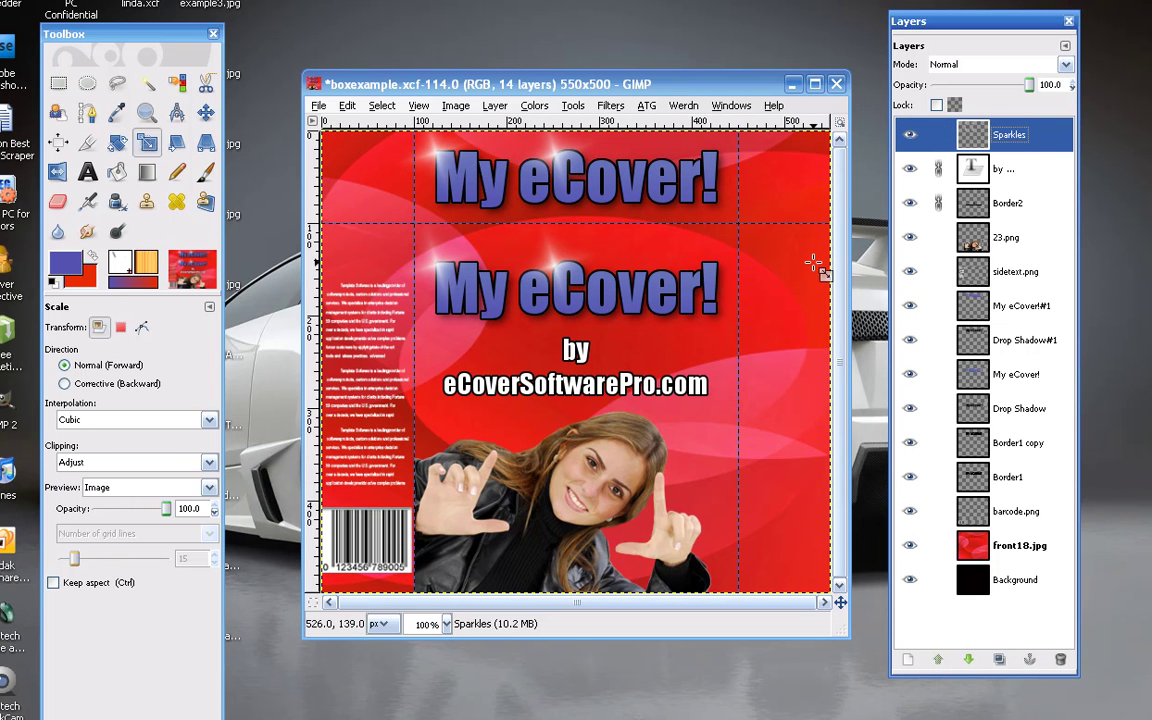
{"action": "left_click", "coordinate": [910, 135]}
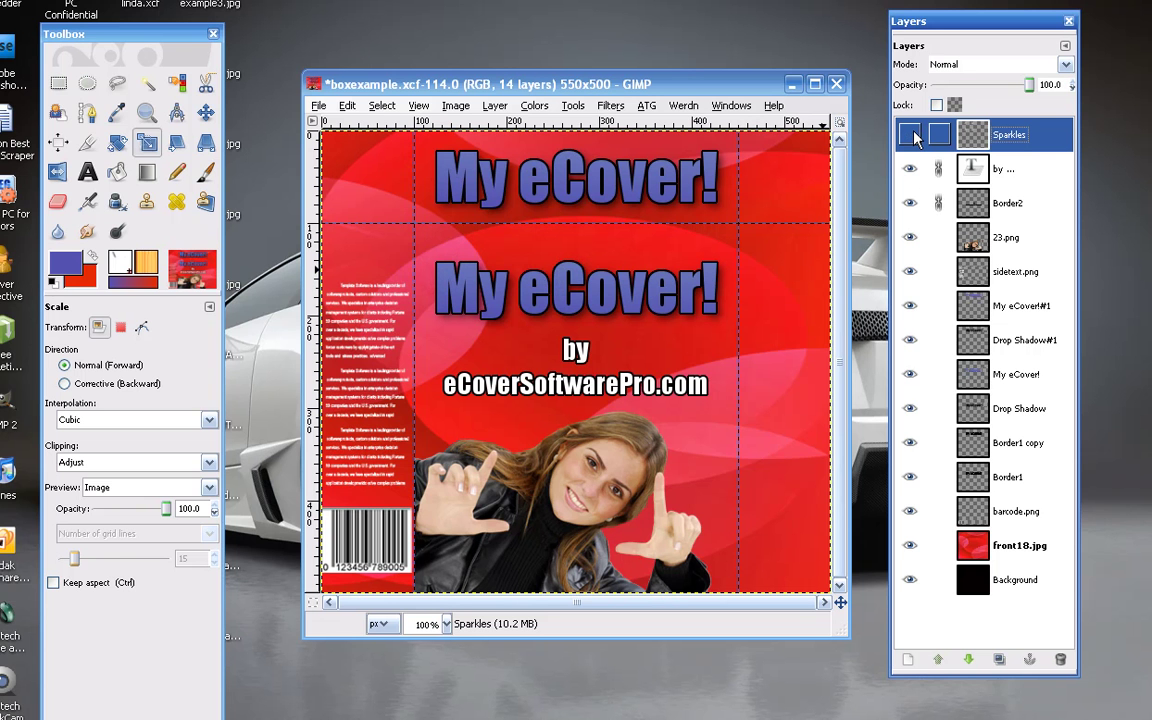
{"action": "left_click", "coordinate": [910, 135]}
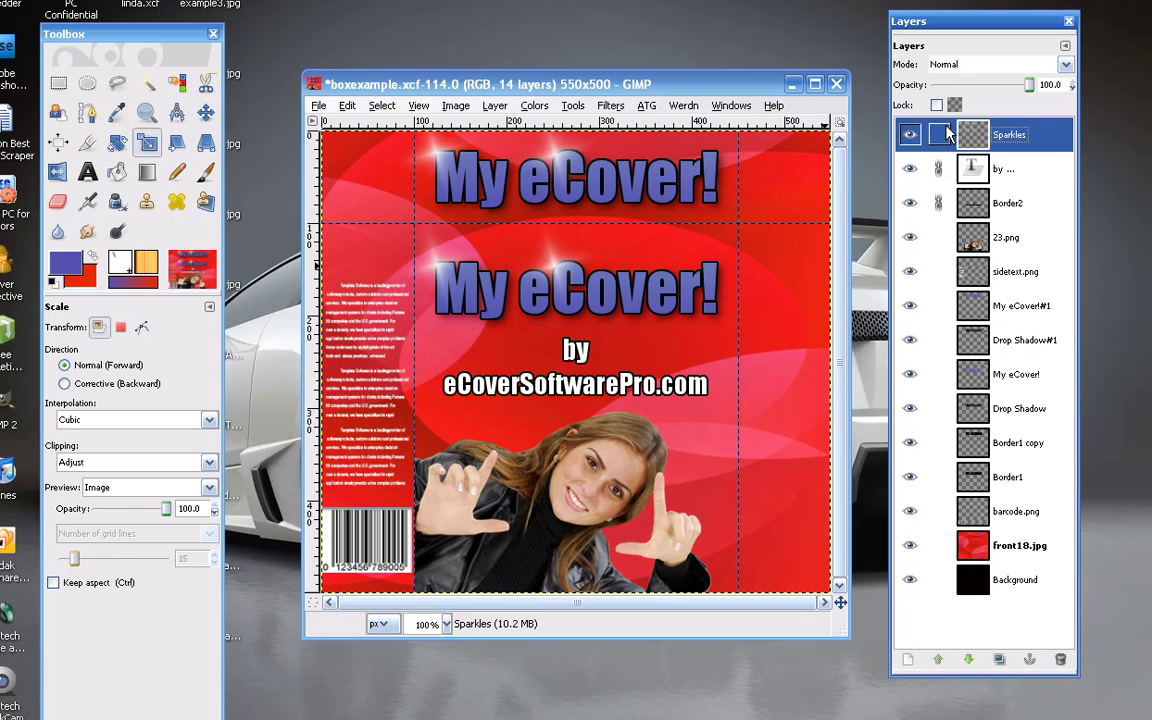
{"action": "left_click", "coordinate": [910, 136]}
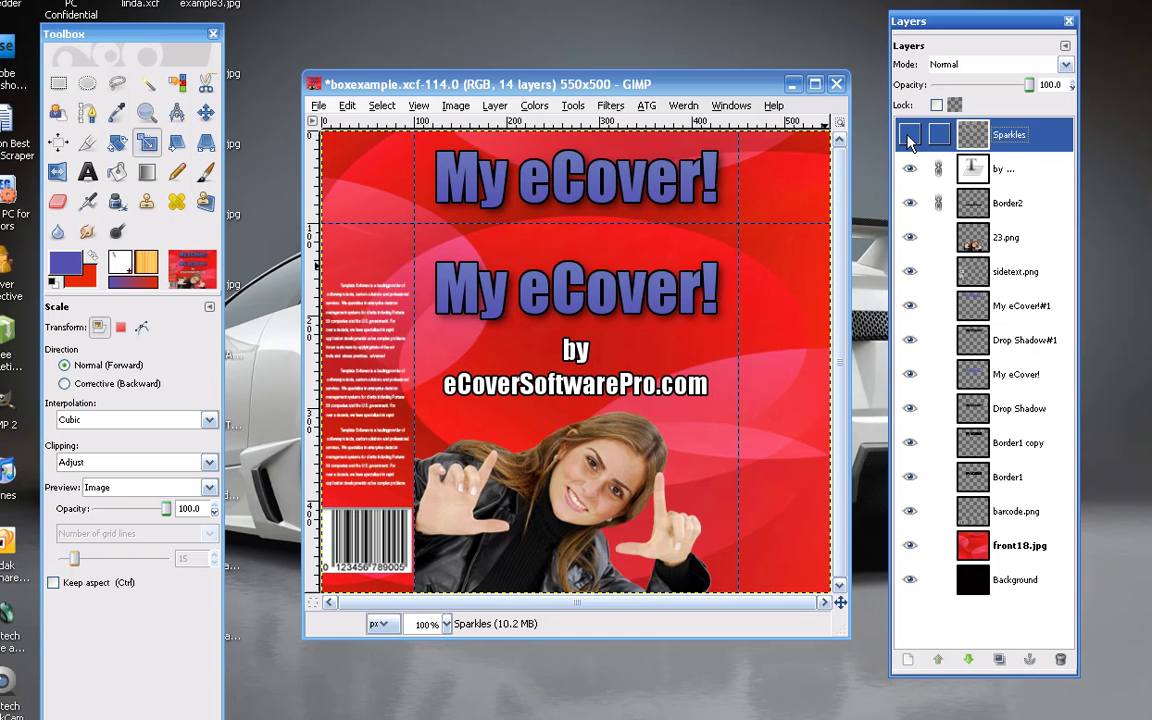
{"action": "left_click", "coordinate": [909, 137]}
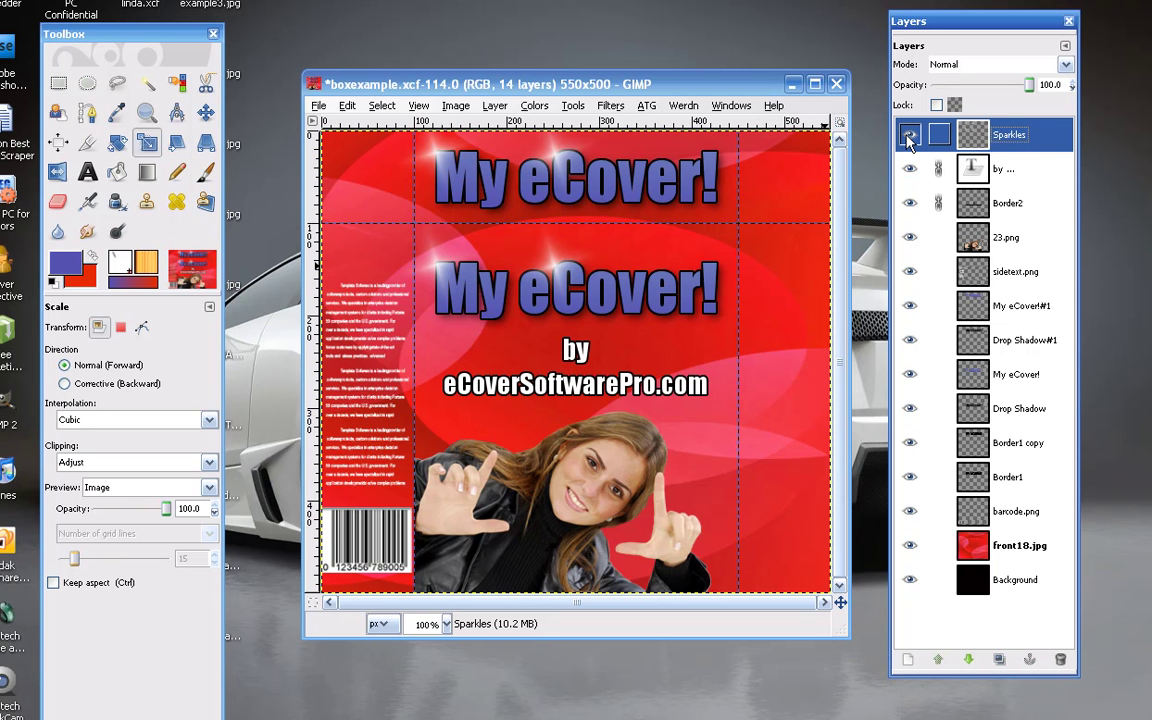
Delete the Sparkles layer, leaving the cover with 13 layers and no glints
{"action": "right_click", "coordinate": [970, 140]}
{"action": "left_click", "coordinate": [1005, 273]}
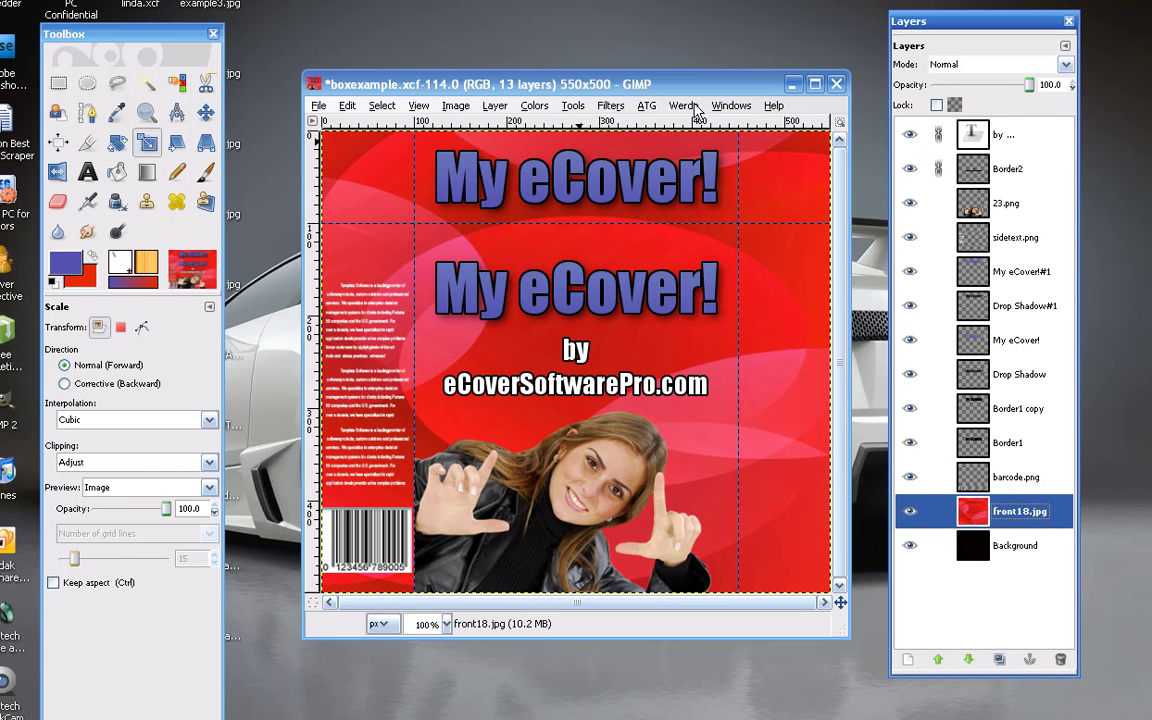
{"action": "left_click", "coordinate": [730, 106]}
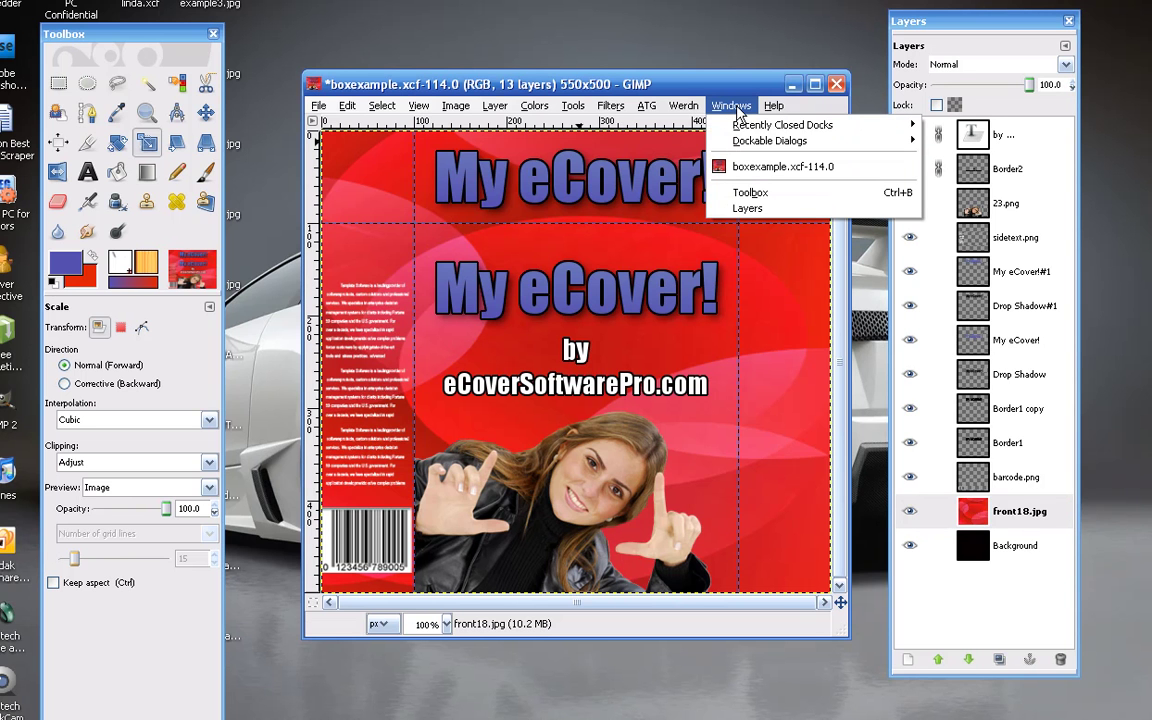
Open the Brushes dockable dialog and move it off the layers list
{"action": "mouse_move", "coordinate": [748, 146]}
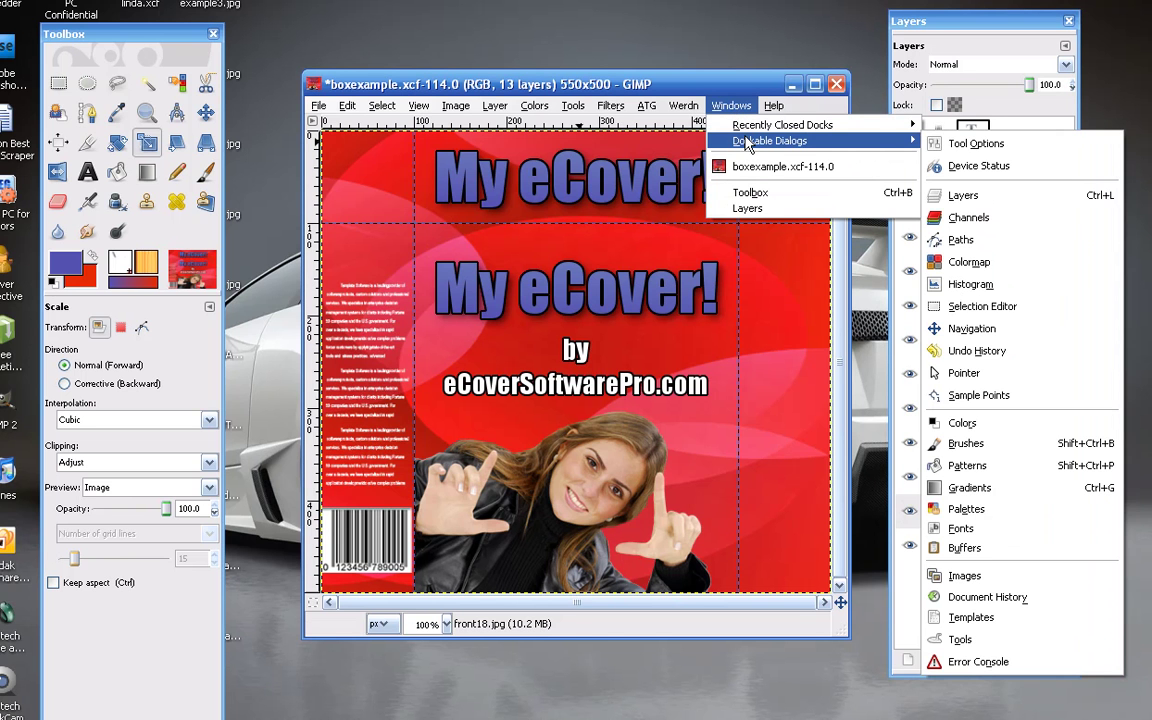
{"action": "left_click", "coordinate": [967, 446]}
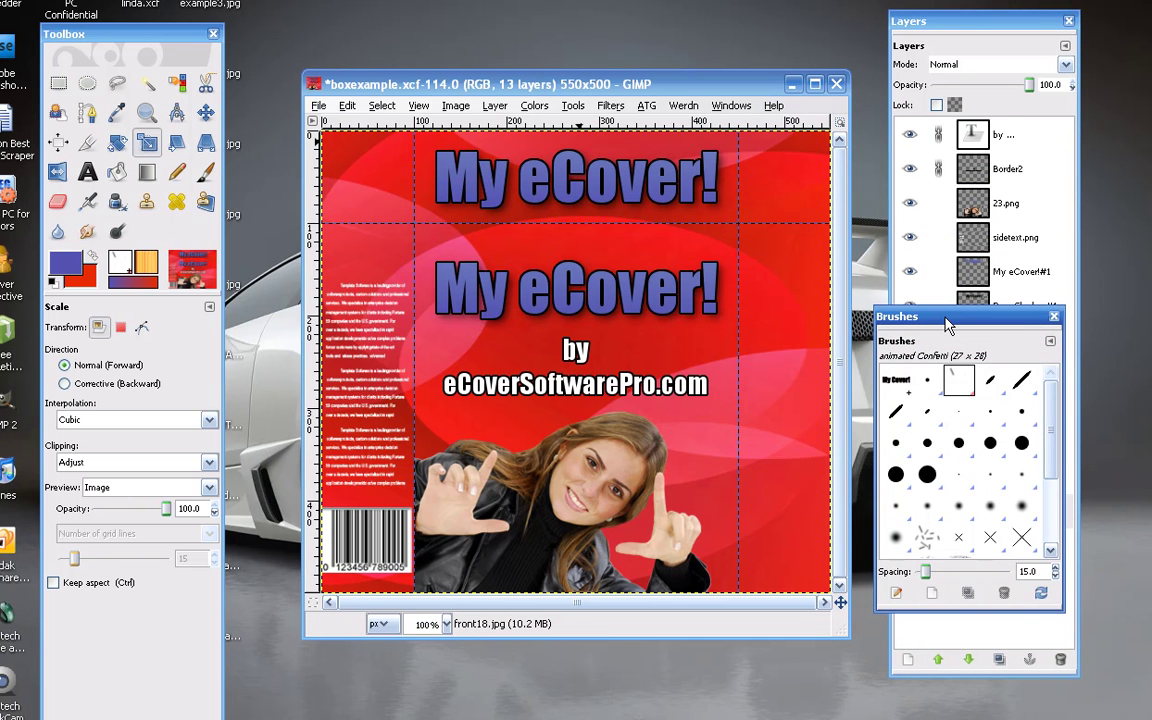
{"action": "mouse_move", "coordinate": [947, 322]}
{"action": "left_mouse_down"}
{"action": "mouse_move", "coordinate": [702, 240]}
{"action": "mouse_move", "coordinate": [472, 102]}
{"action": "left_mouse_up"}
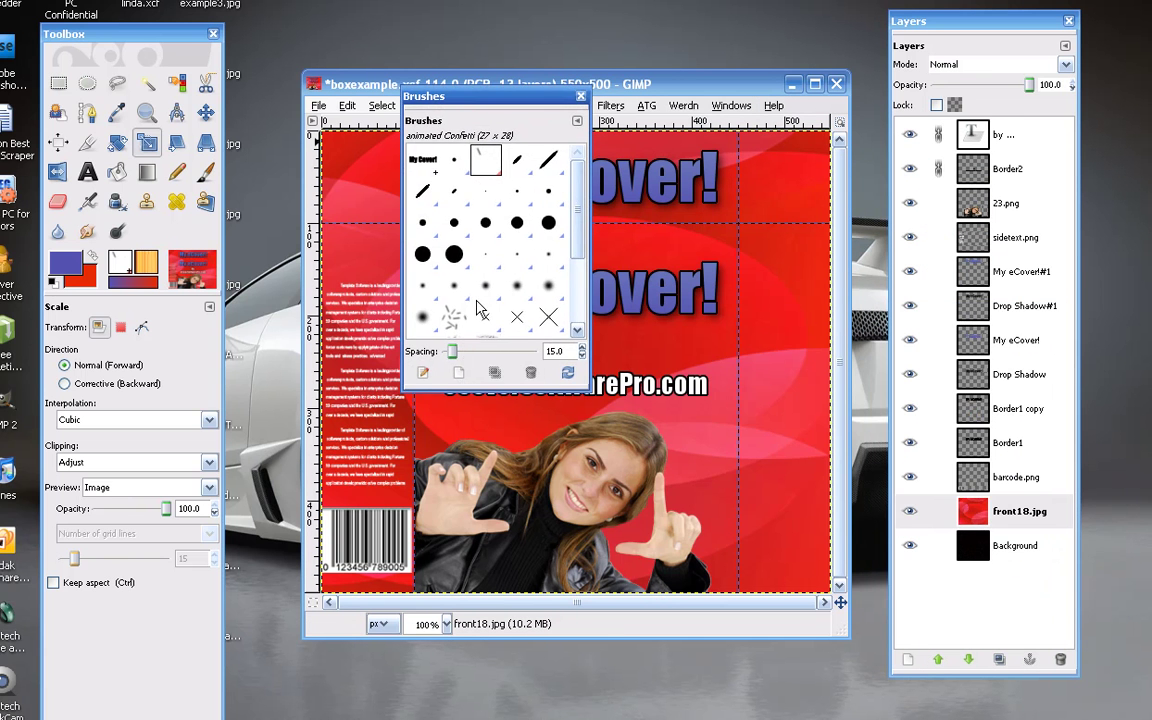
Create a new diamond-shaped brush named Sparkles
{"action": "left_click", "coordinate": [461, 377]}
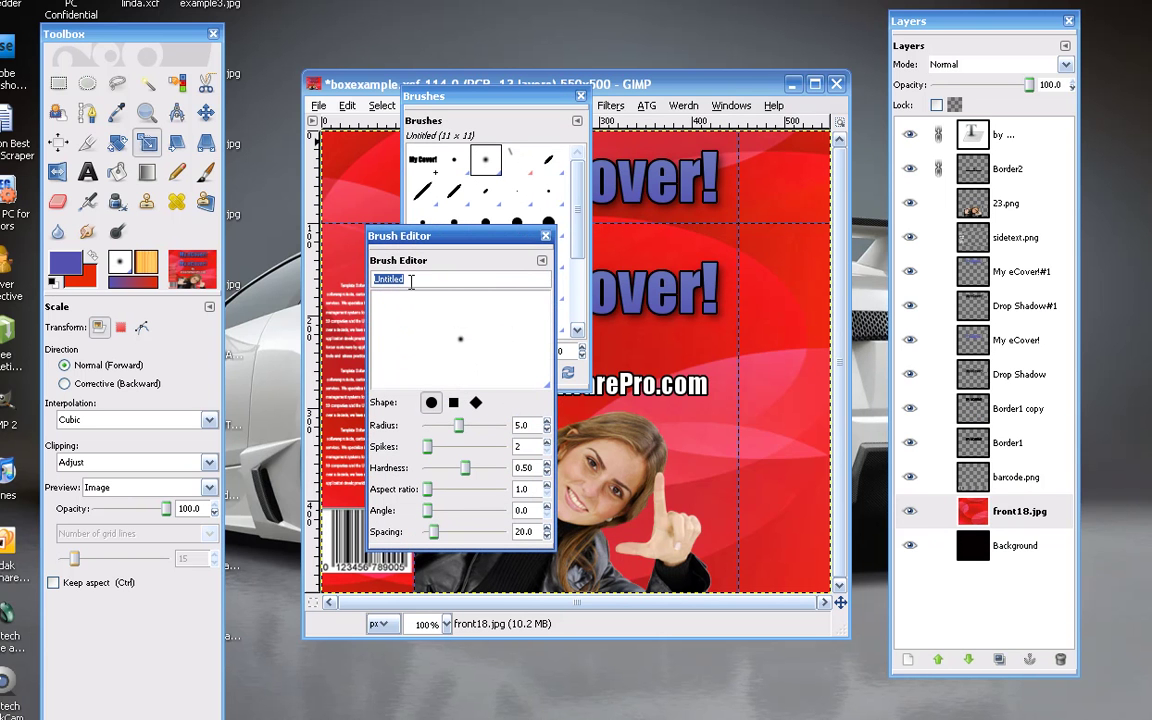
{"action": "key", "text": "BackSpace"}
{"action": "type", "text": "Sparkles"}
{"action": "left_click", "coordinate": [478, 405]}
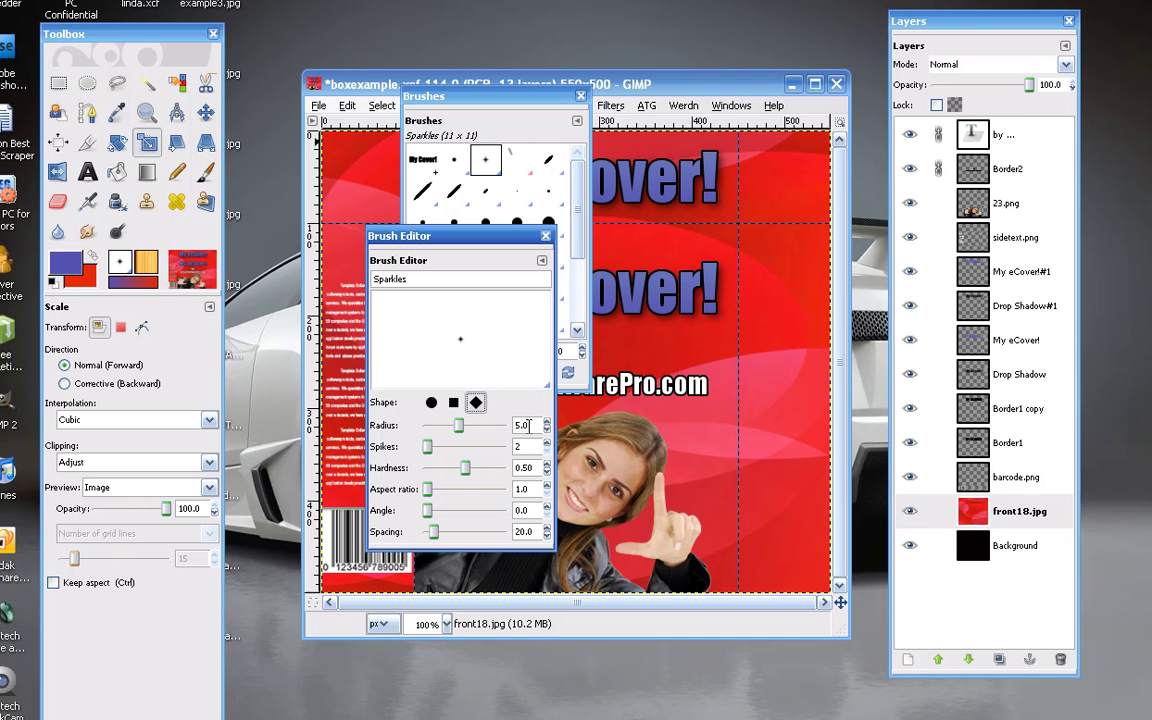
Give the Sparkles brush radius 75, 4 spikes, hardness 0.09 and aspect ratio 1.6
{"action": "left_click_drag", "start_coordinate": [534, 424], "coordinate": [503, 426]}
{"action": "type", "text": "75"}
{"action": "key", "text": "Return"}
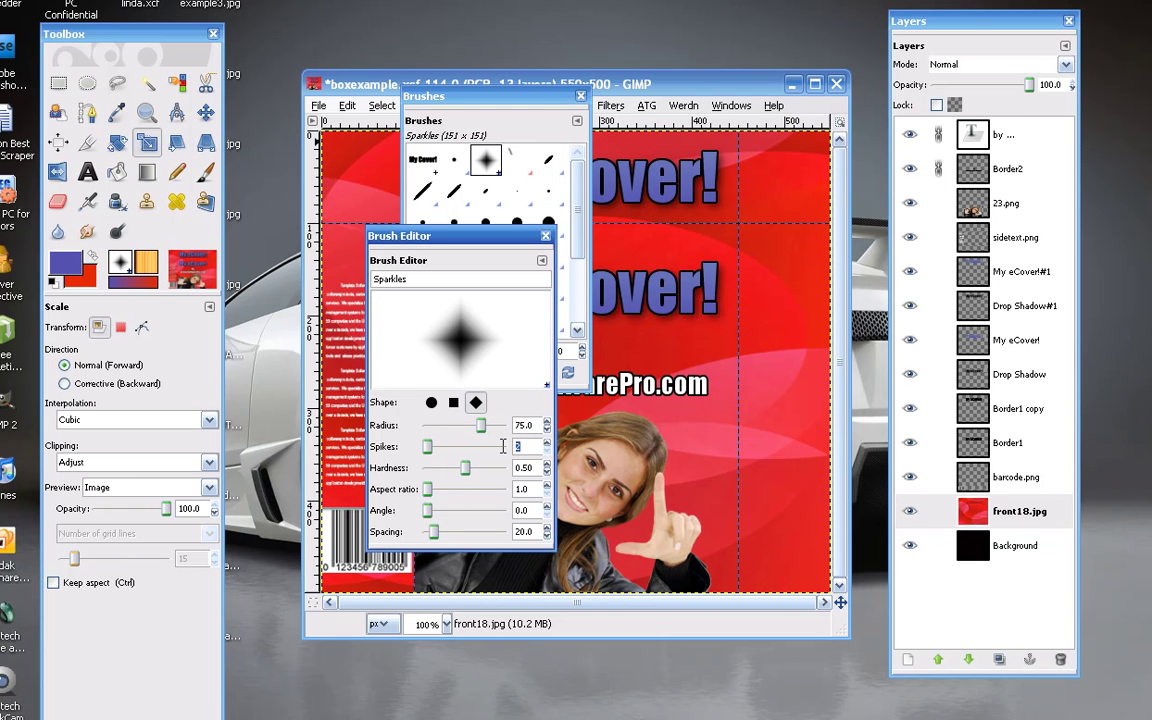
{"action": "type", "text": "4"}
{"action": "key", "text": "Tab"}
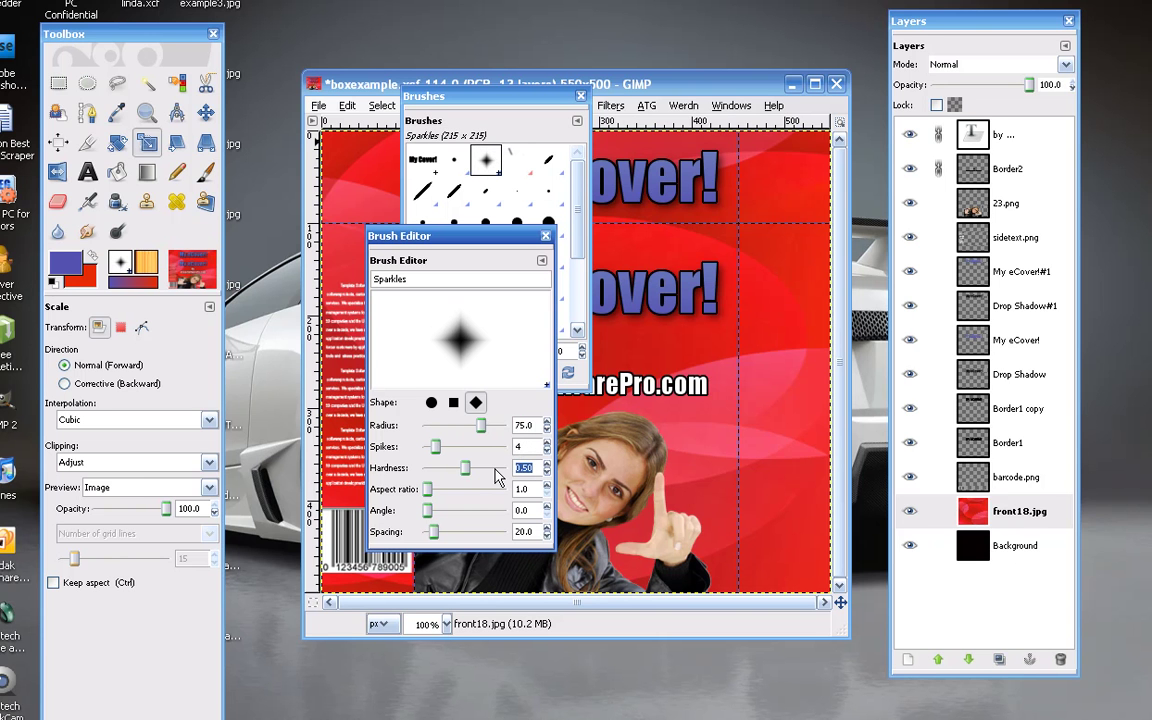
{"action": "type", "text": ".09"}
{"action": "key", "text": "Tab"}
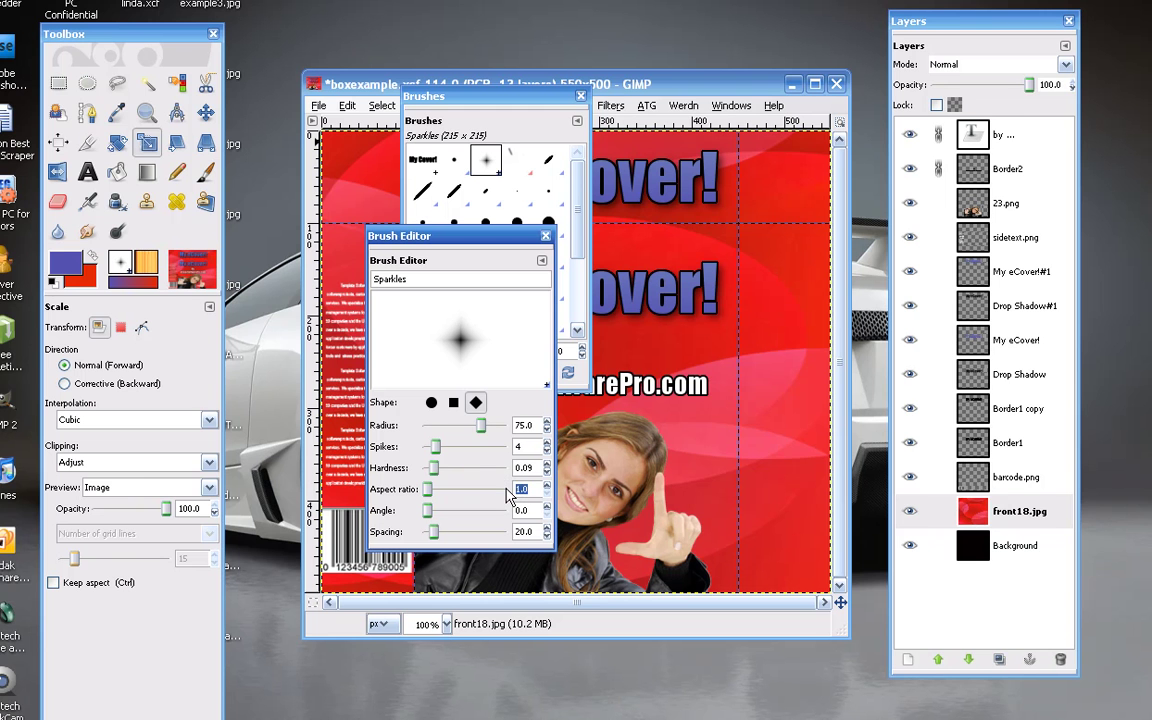
{"action": "type", "text": "1.6"}
{"action": "key", "text": "Tab"}
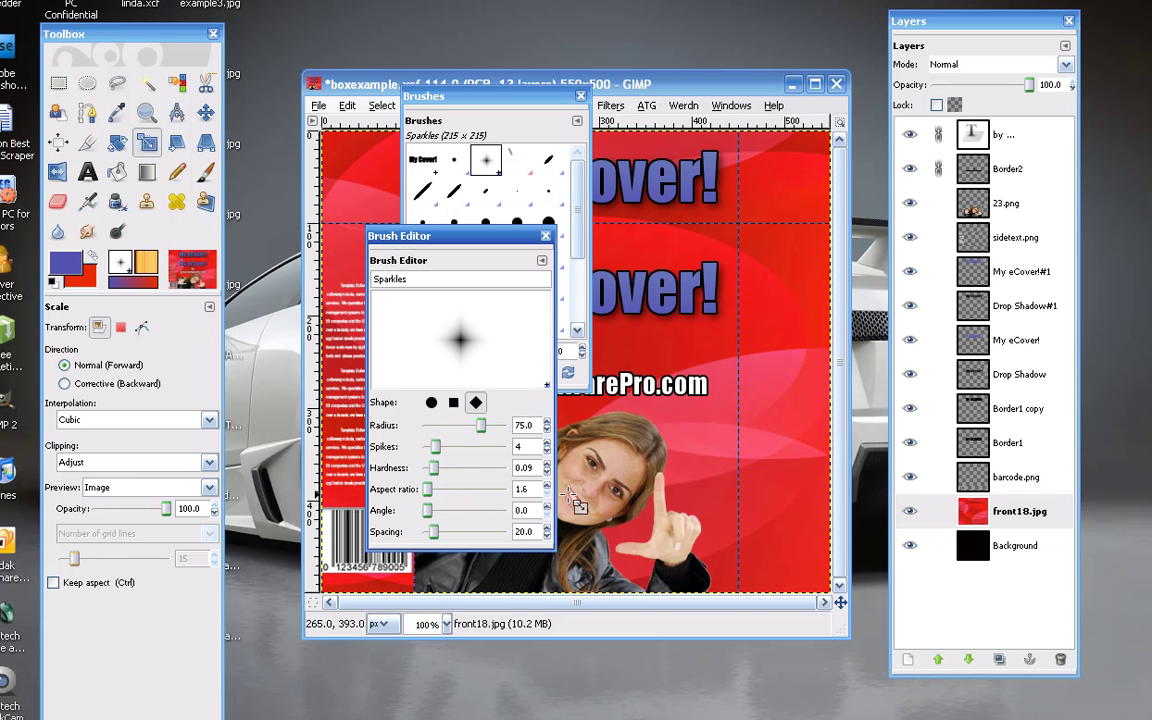
Set the brush angle to 106.2 and spacing to 20, then close the brush editor and list
{"action": "type", "text": "10"}
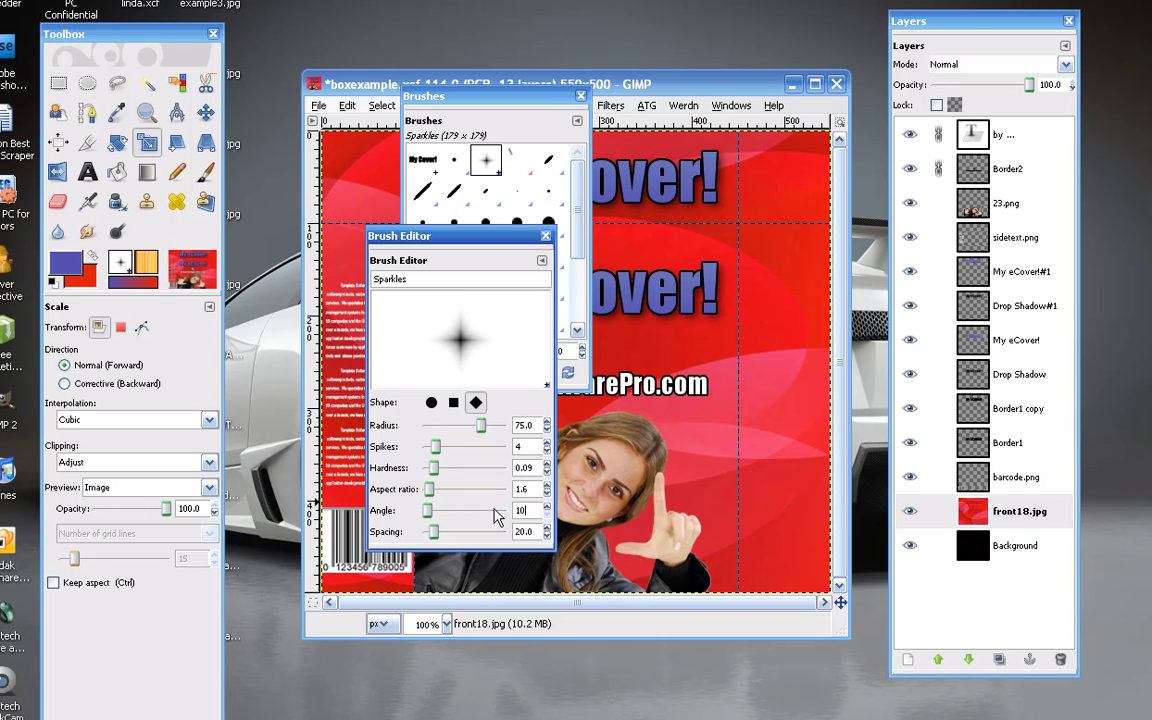
{"action": "type", "text": "6.2"}
{"action": "key", "text": "Tab"}
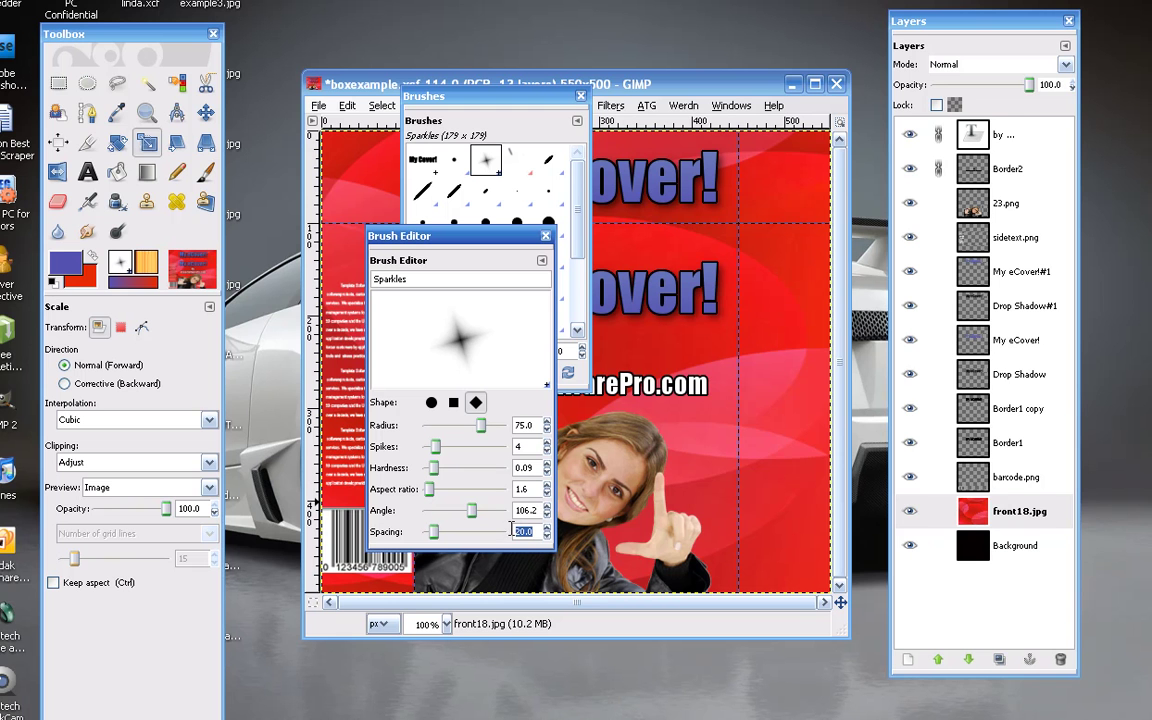
{"action": "type", "text": "20"}
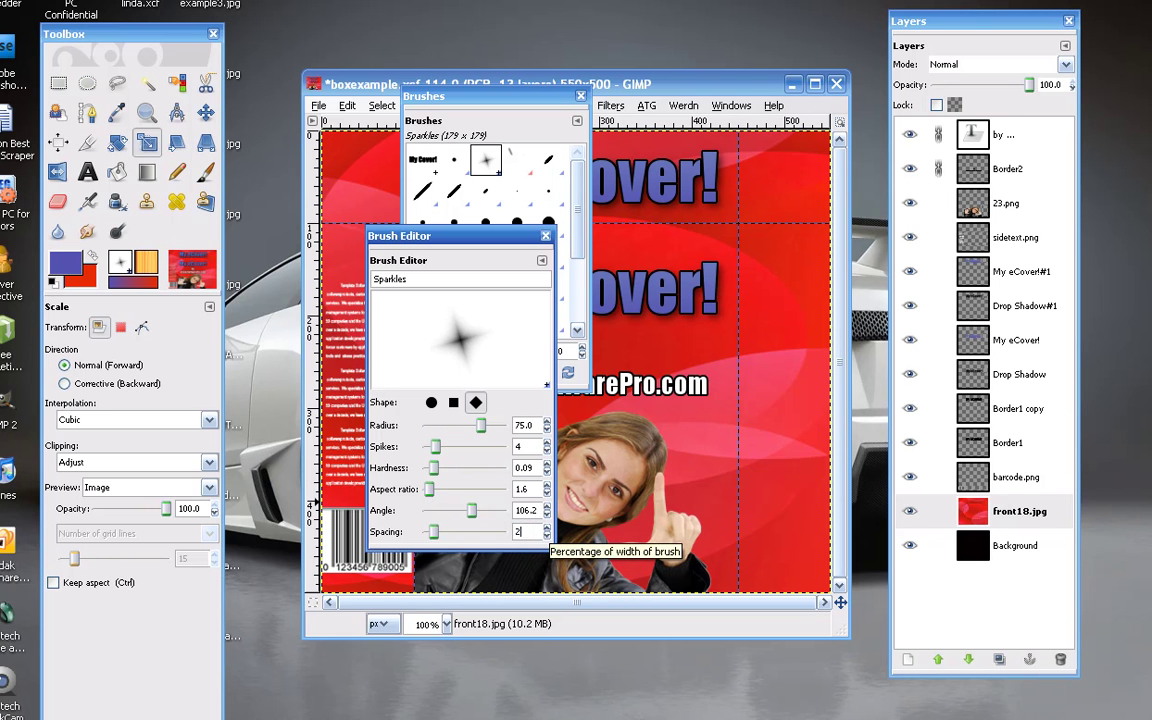
{"action": "left_click", "coordinate": [530, 446]}
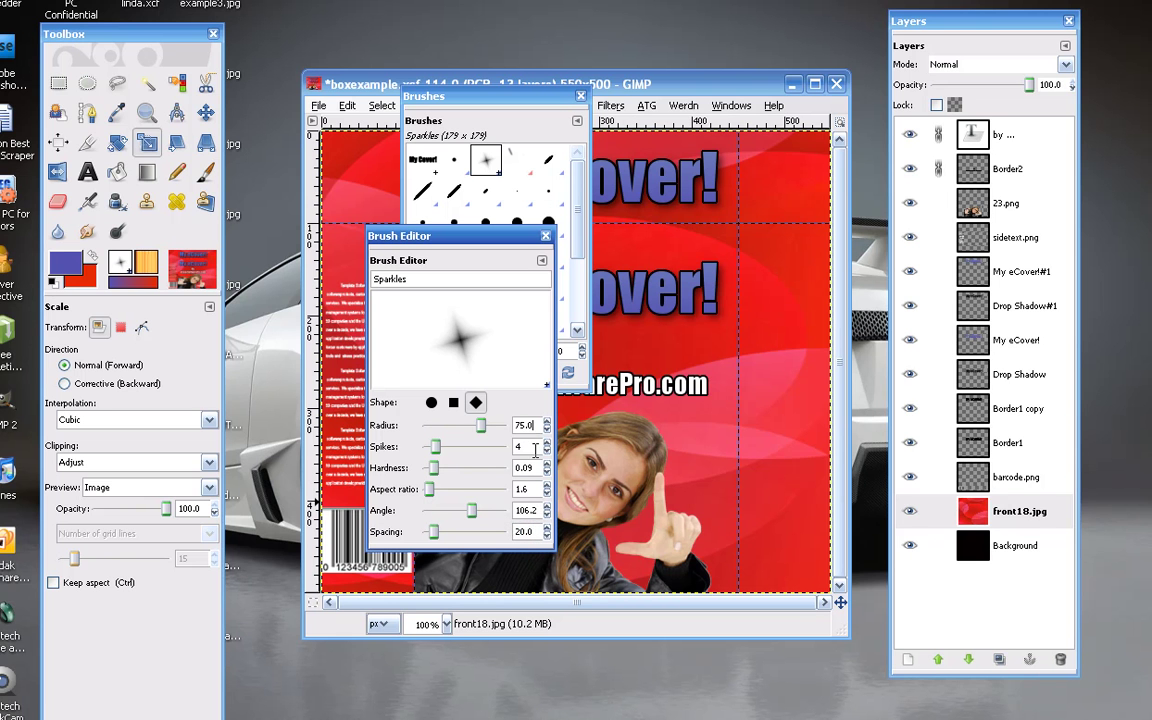
{"action": "left_click", "coordinate": [530, 489]}
{"action": "left_click", "coordinate": [535, 531]}
{"action": "left_click", "coordinate": [546, 237]}
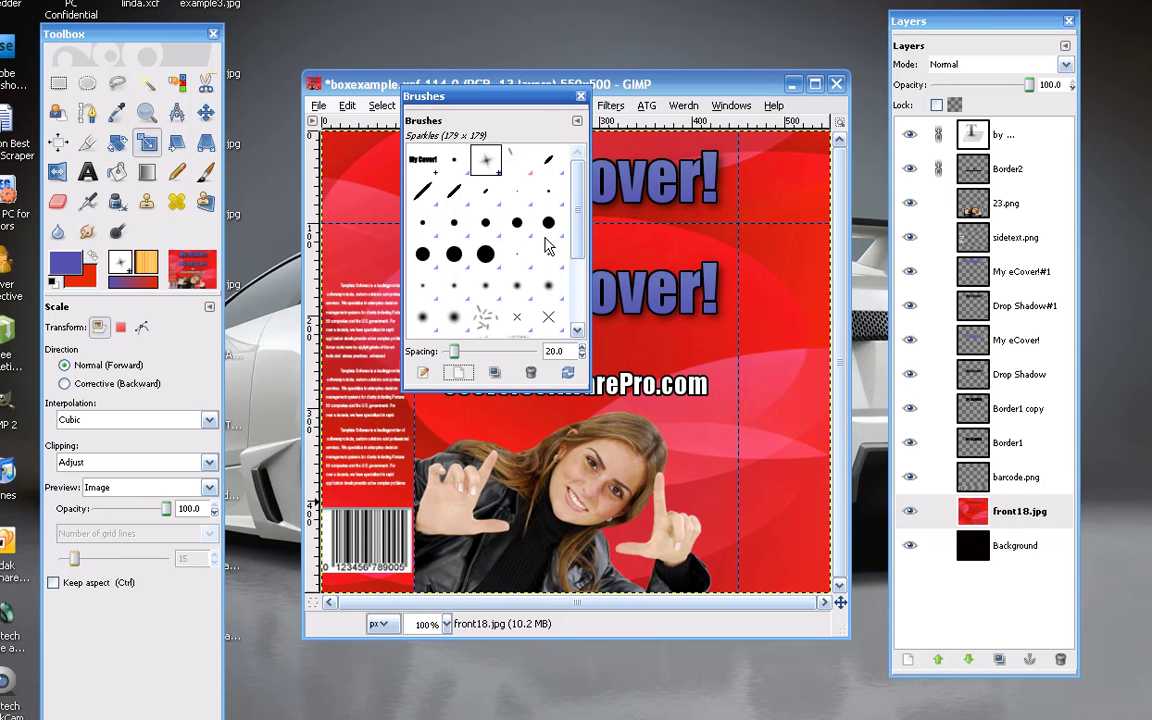
{"action": "left_click", "coordinate": [581, 97]}
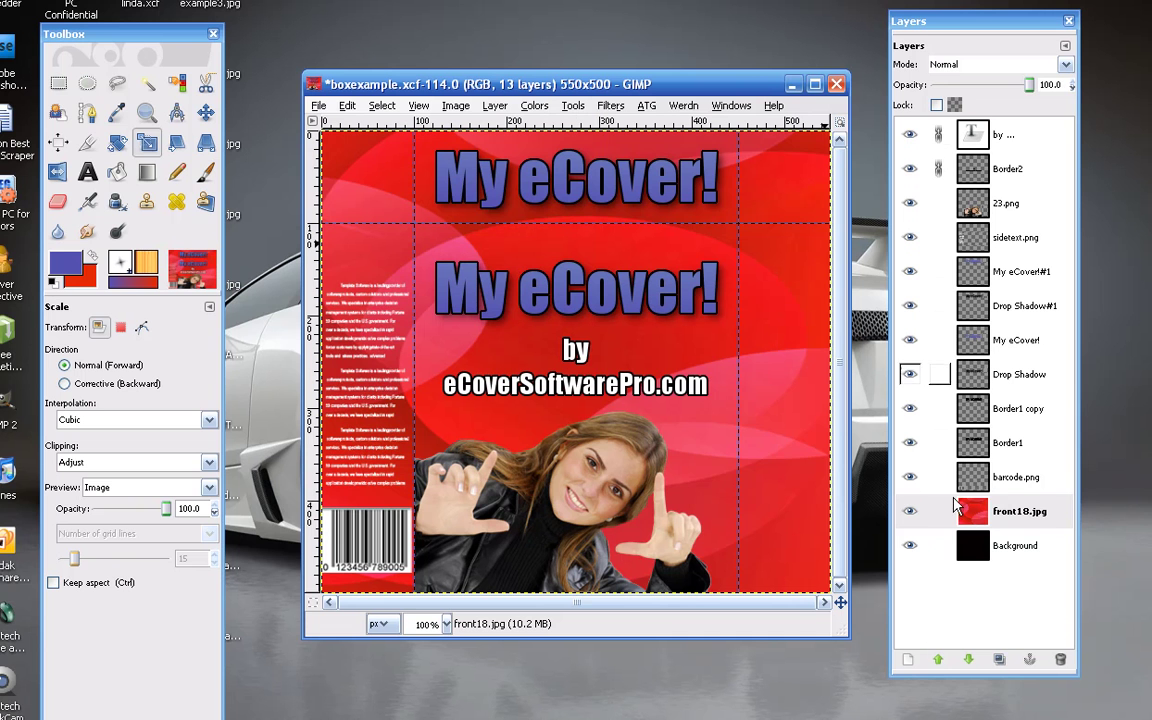
Add a new transparent layer named Sparkles
{"action": "left_click", "coordinate": [910, 664]}
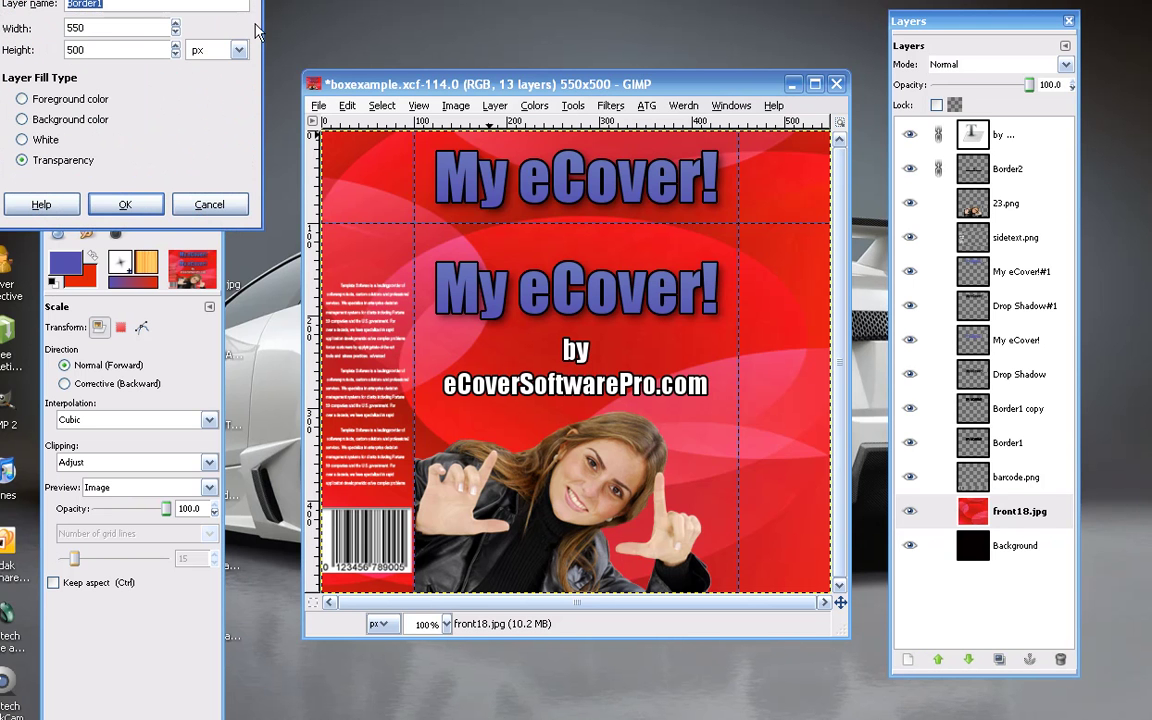
{"action": "left_click_drag", "start_coordinate": [256, 32], "coordinate": [295, 92]}
{"action": "type", "text": "Sparkles"}
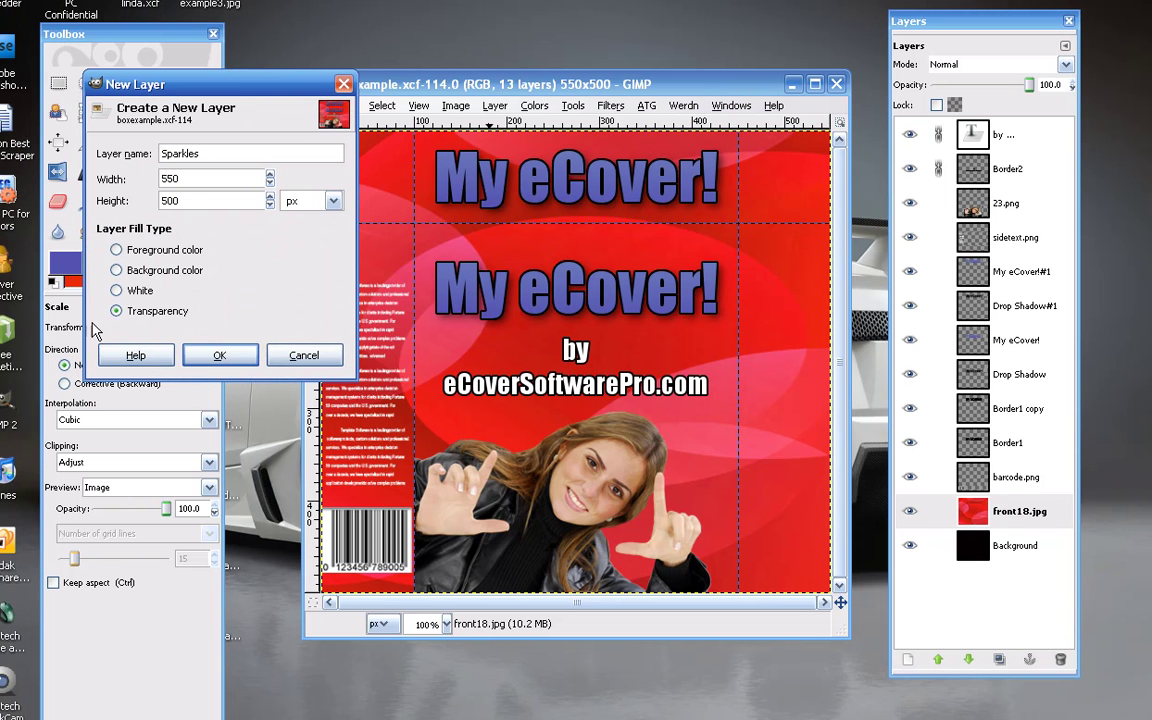
{"action": "left_click", "coordinate": [222, 355]}
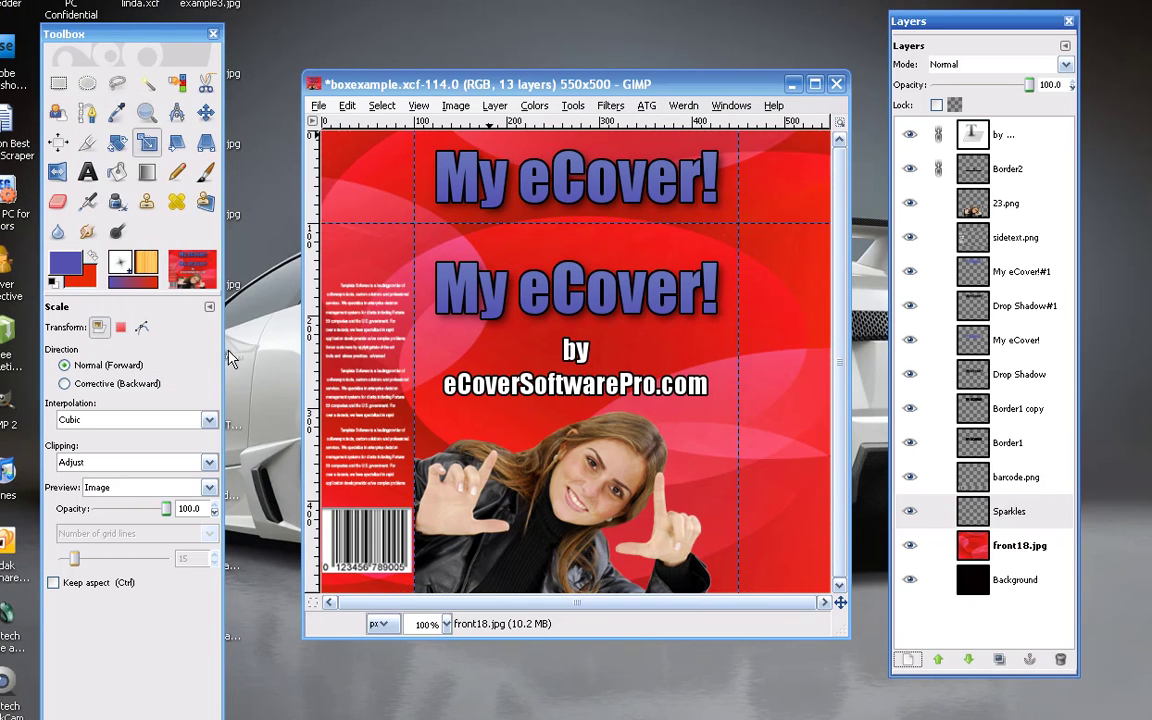
Raise the Sparkles layer to the top of the stack and make it active
{"action": "left_click", "coordinate": [976, 511]}
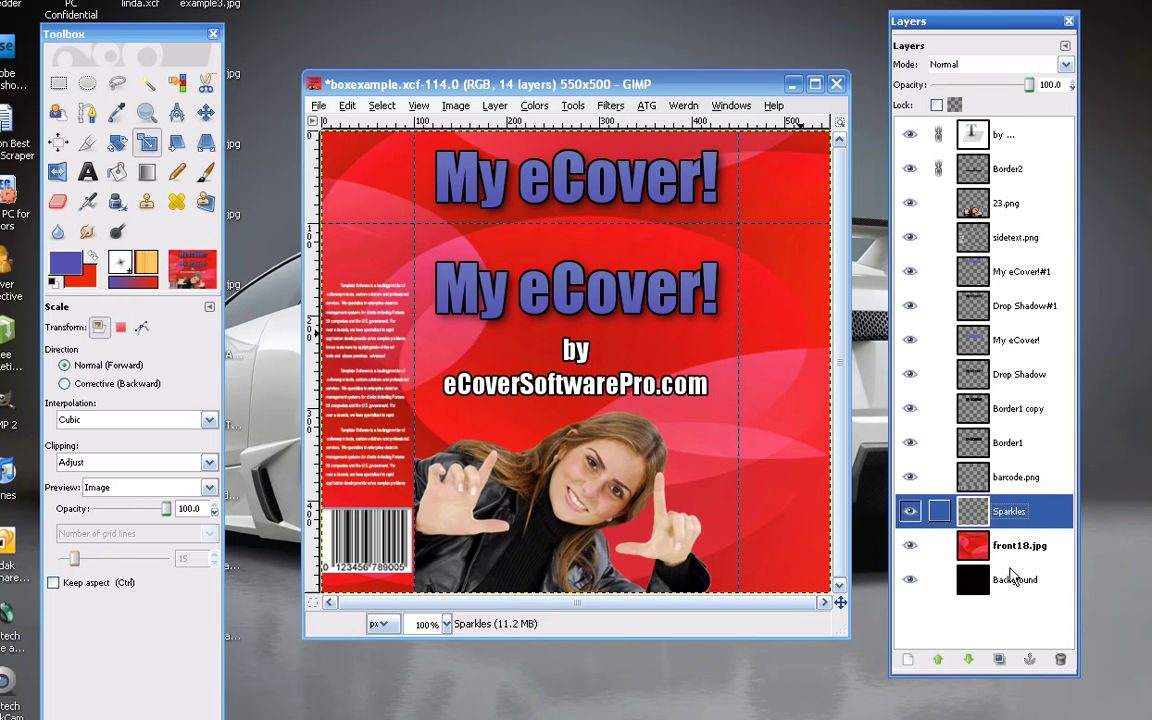
{"action": "left_click", "coordinate": [938, 660]}
{"action": "left_click", "coordinate": [938, 660]}
{"action": "left_click", "coordinate": [938, 660]}
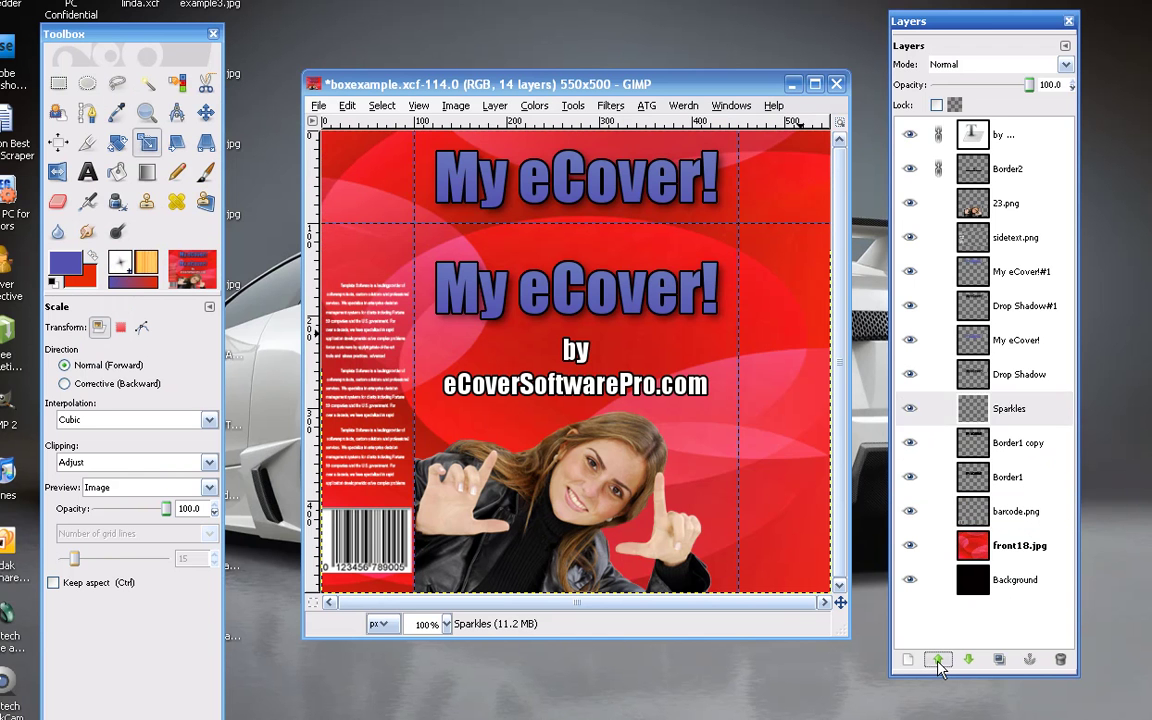
{"action": "double_click", "coordinate": [938, 660]}
{"action": "double_click", "coordinate": [938, 660]}
{"action": "left_click", "coordinate": [938, 660]}
{"action": "left_click", "coordinate": [938, 660]}
{"action": "double_click", "coordinate": [938, 660]}
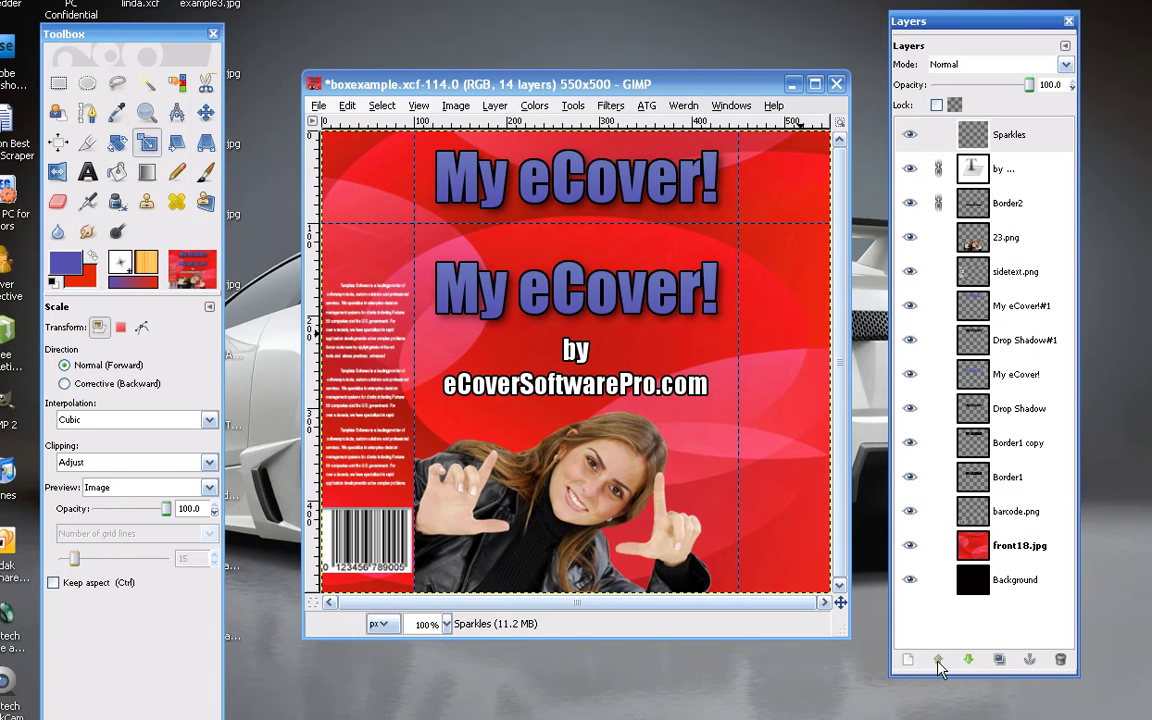
{"action": "left_click", "coordinate": [980, 138]}
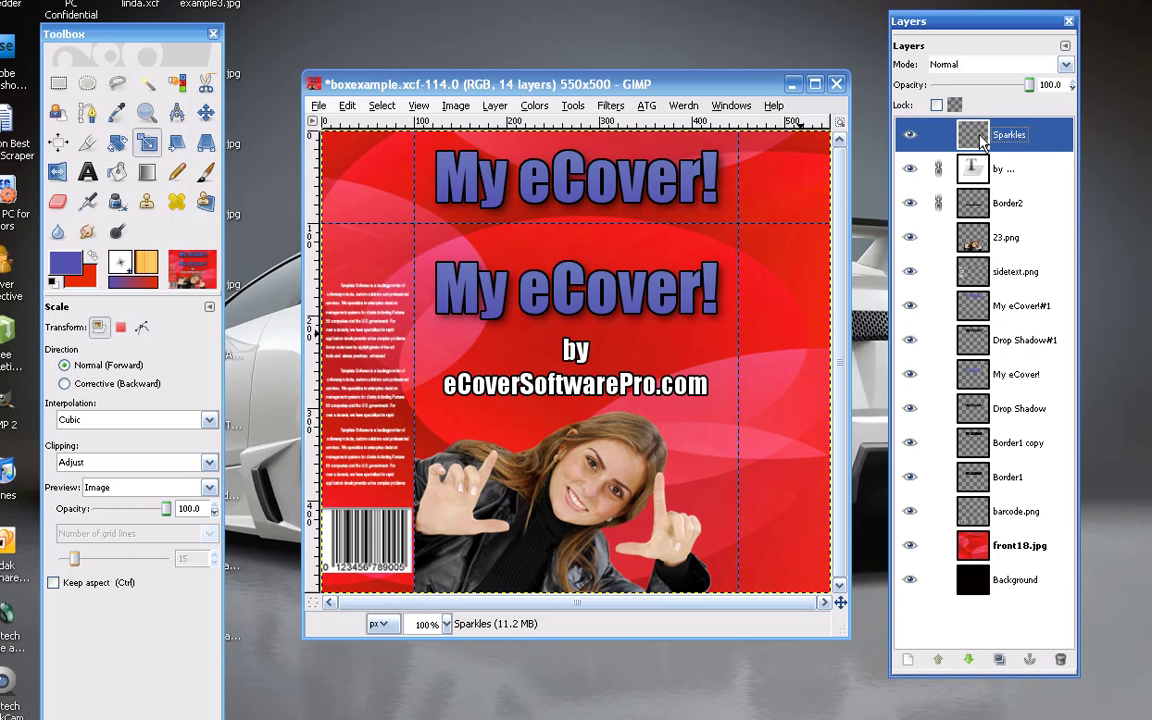
Choose the Paintbrush with the Sparkles brush at a scale of about 1.54
{"action": "left_click", "coordinate": [205, 174]}
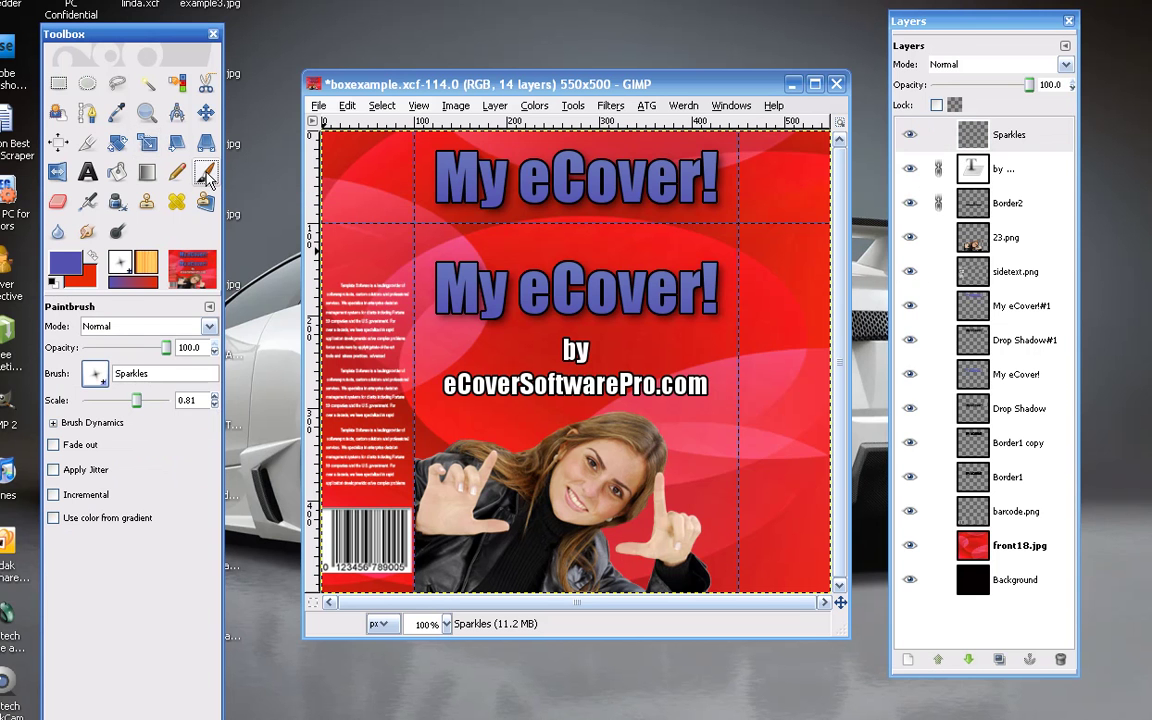
{"action": "left_click", "coordinate": [103, 381]}
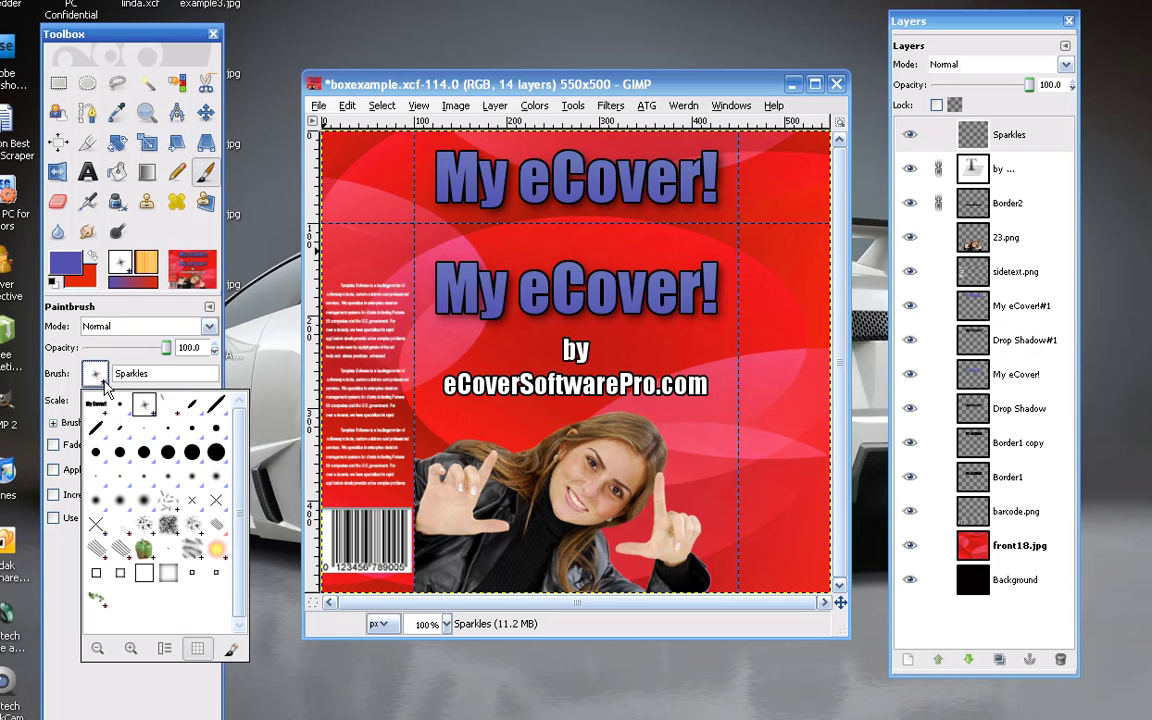
{"action": "left_click", "coordinate": [146, 409]}
{"action": "left_click", "coordinate": [106, 380]}
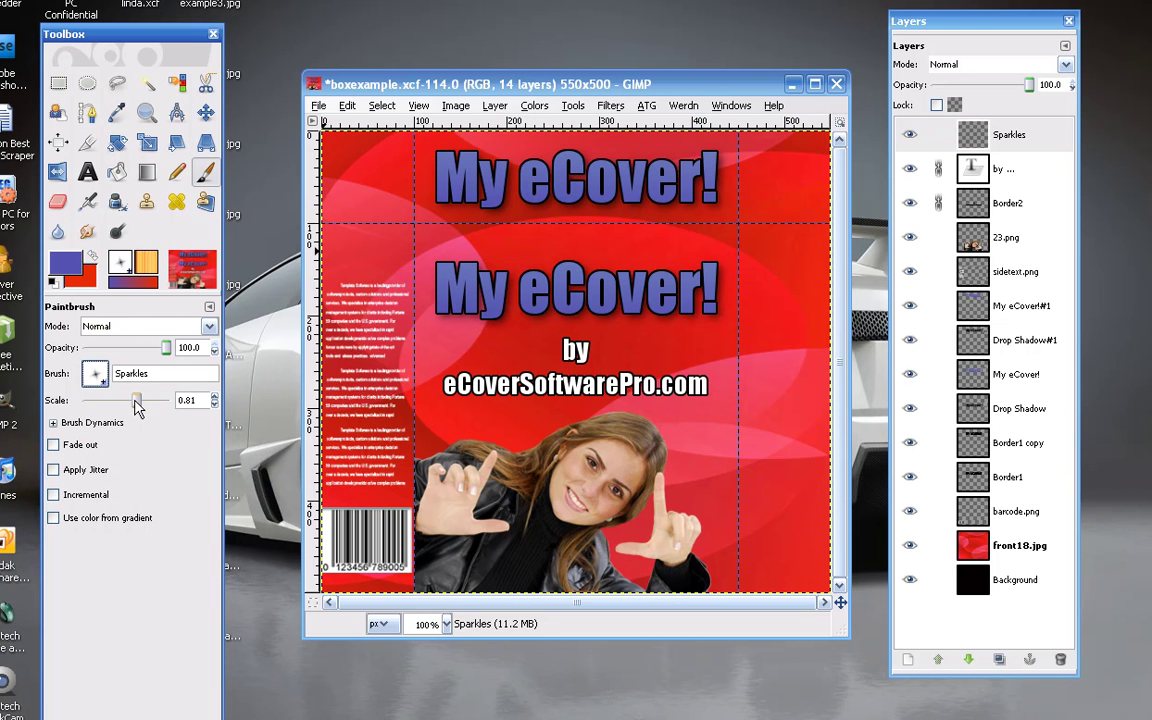
{"action": "left_click_drag", "start_coordinate": [137, 403], "coordinate": [149, 414]}
Set the foreground colour to white (ffffff)
{"action": "left_click", "coordinate": [66, 264]}
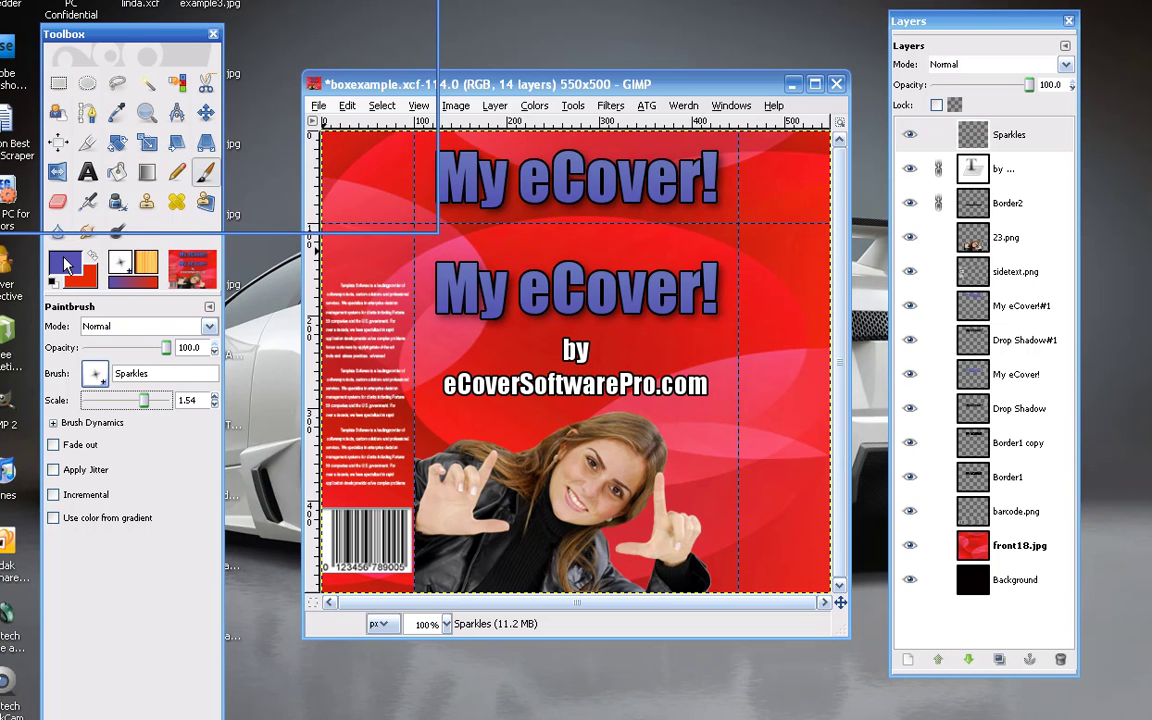
{"action": "left_click", "coordinate": [234, 137]}
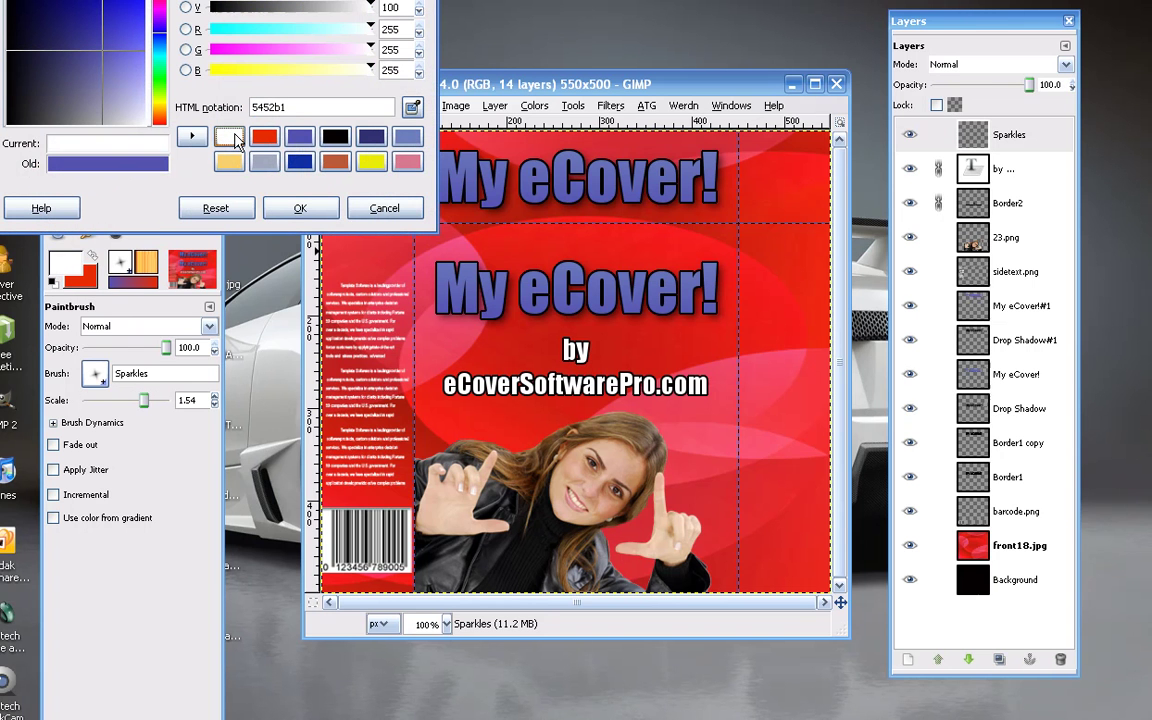
{"action": "left_click", "coordinate": [300, 207]}
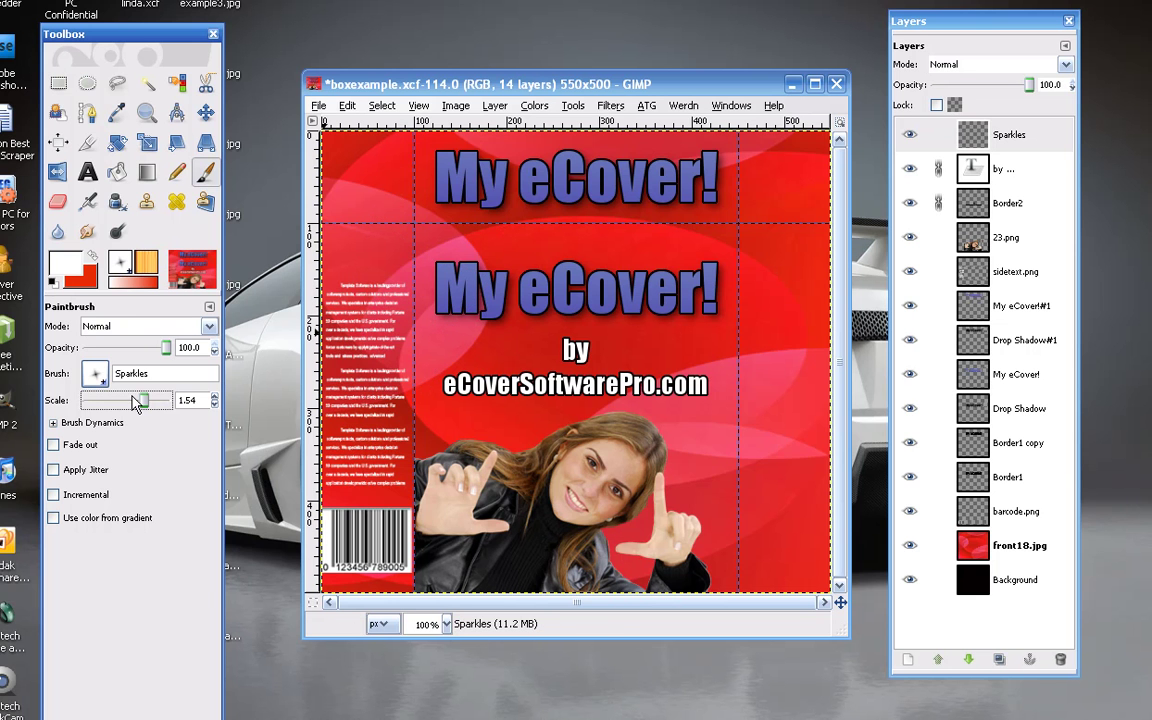
Stamp white sparkles on the My eCover! titles and the raised fingertip, ending at brush scale 0.28
{"action": "left_click_drag", "start_coordinate": [135, 405], "coordinate": [131, 405]}
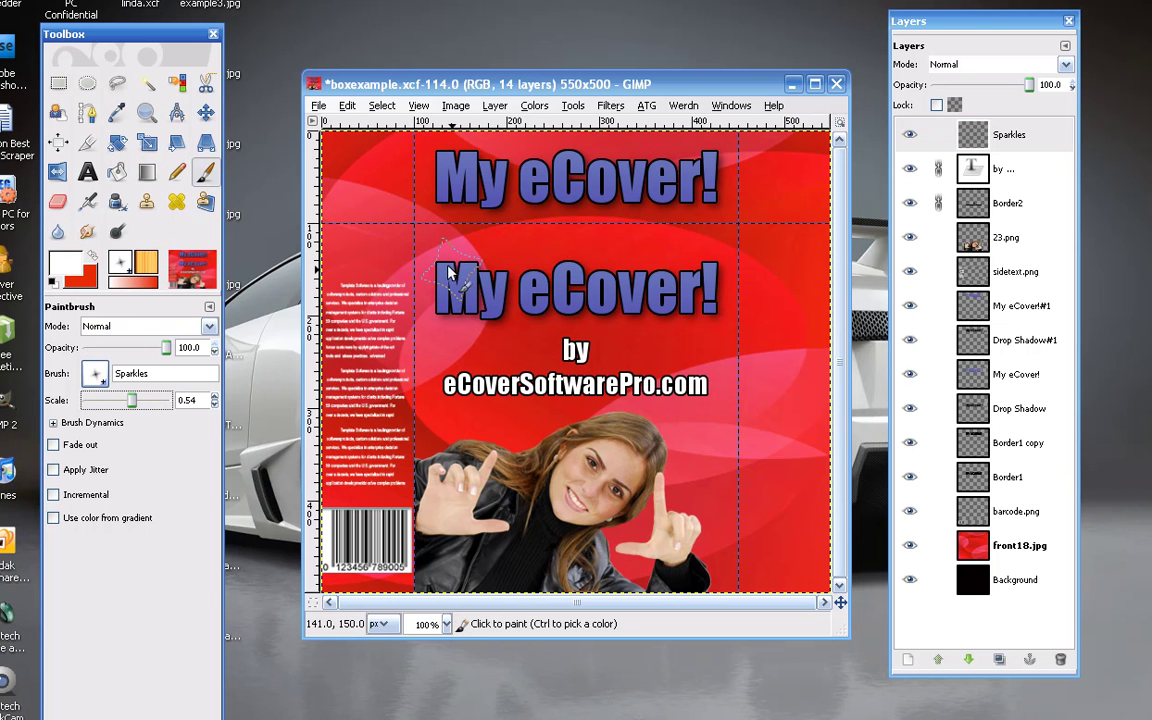
{"action": "left_click", "coordinate": [437, 262]}
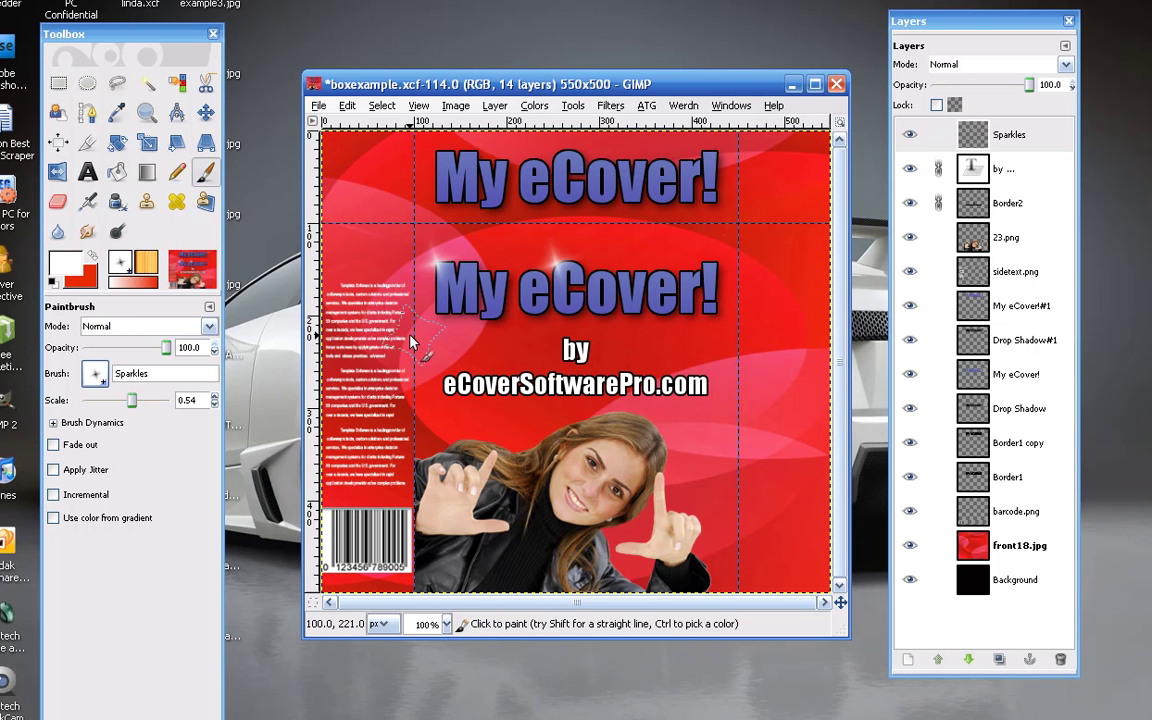
{"action": "key", "text": "ctrl+z"}
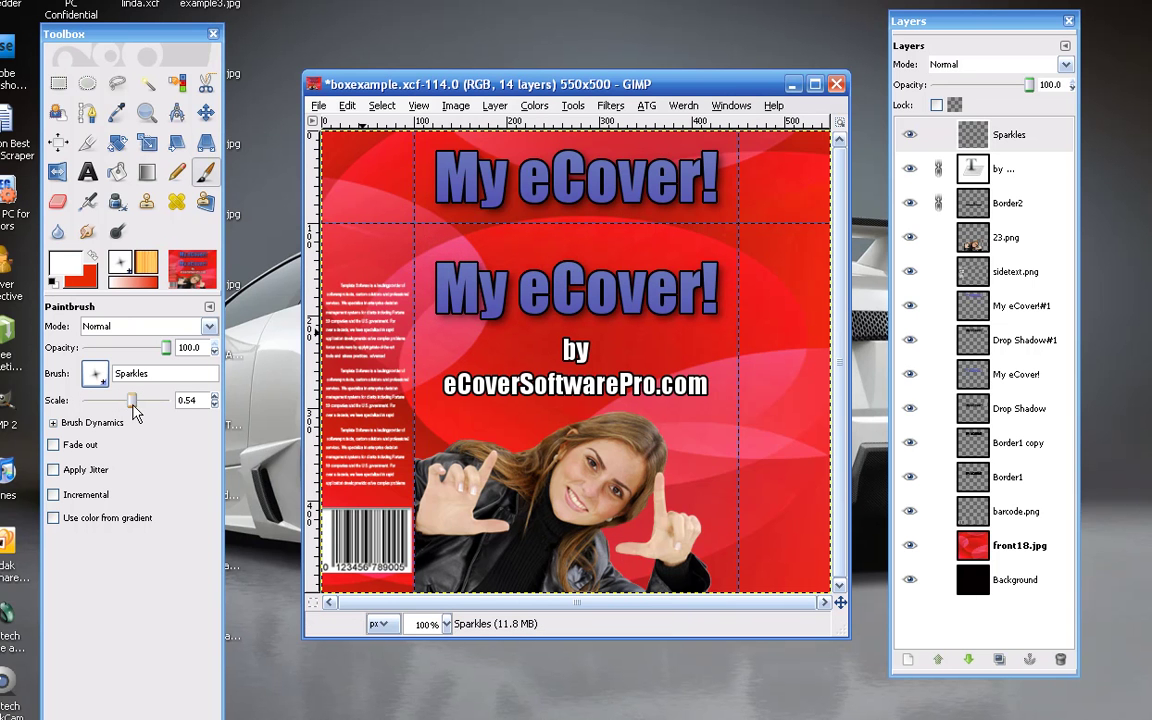
{"action": "left_click_drag", "start_coordinate": [132, 406], "coordinate": [138, 402]}
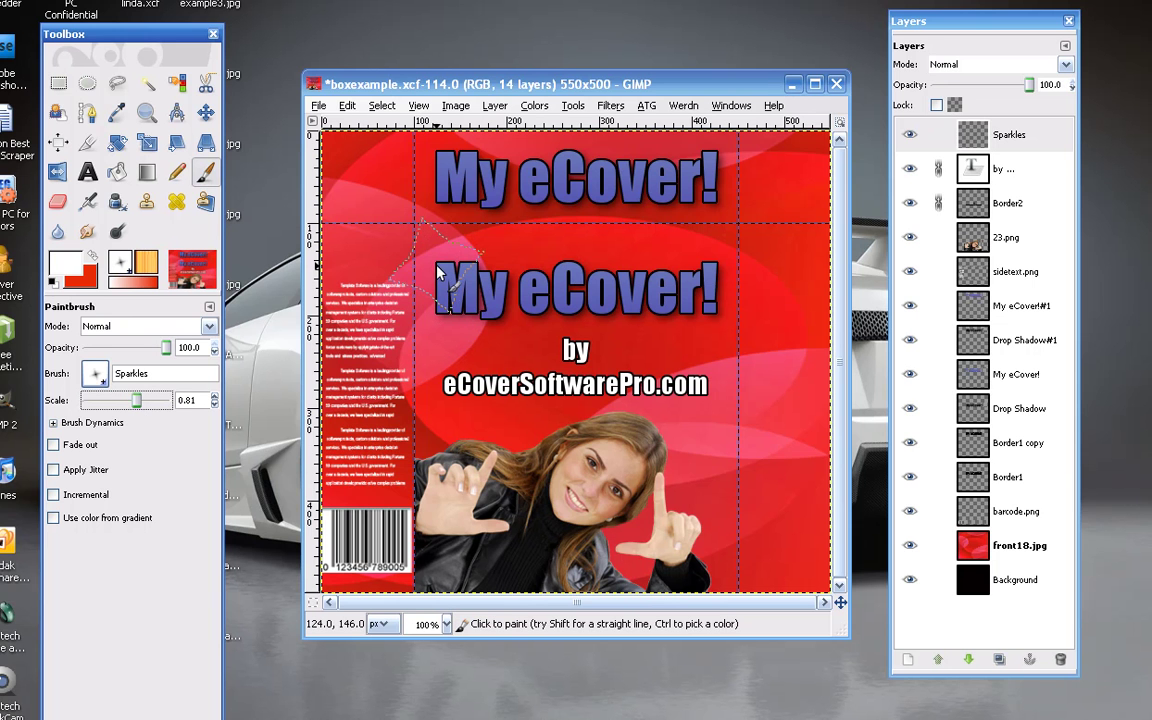
{"action": "left_click", "coordinate": [550, 268]}
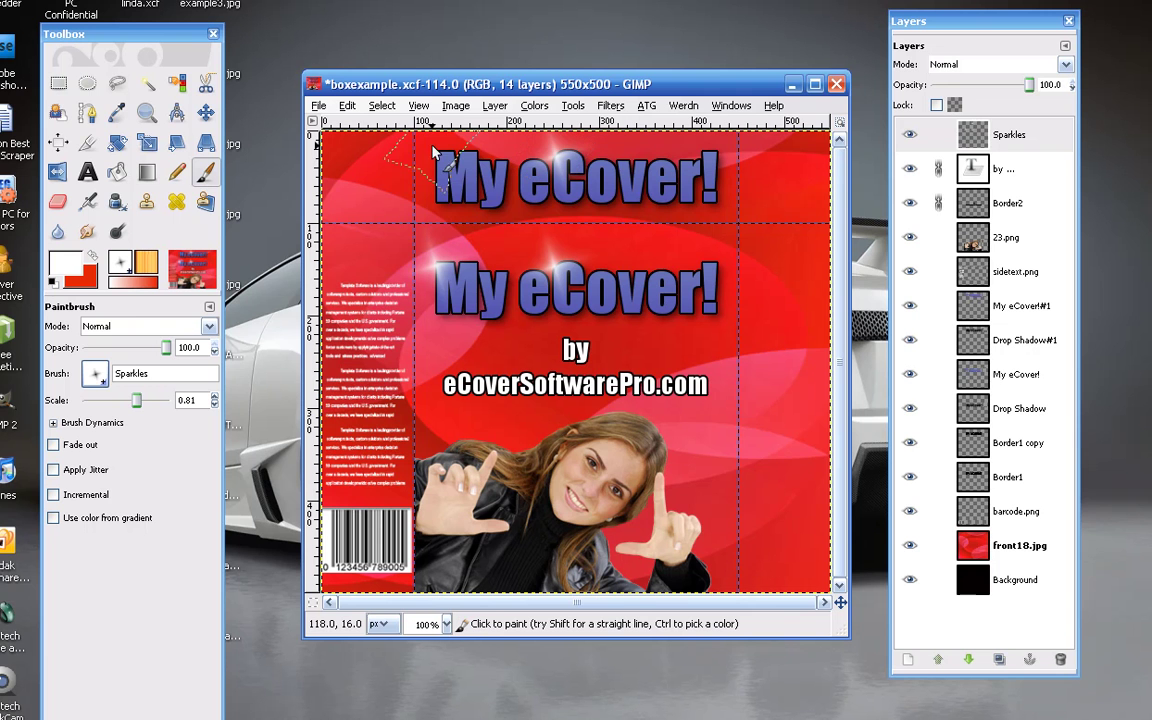
{"action": "left_click", "coordinate": [490, 447]}
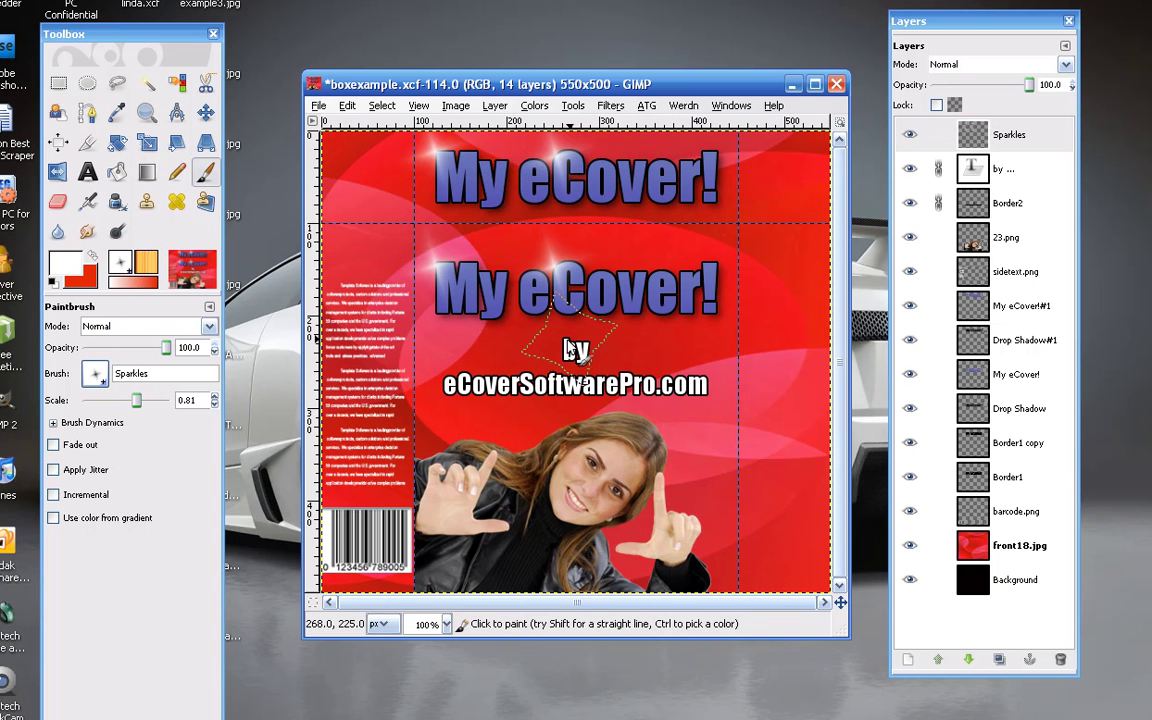
{"action": "left_click_drag", "start_coordinate": [139, 409], "coordinate": [128, 409]}
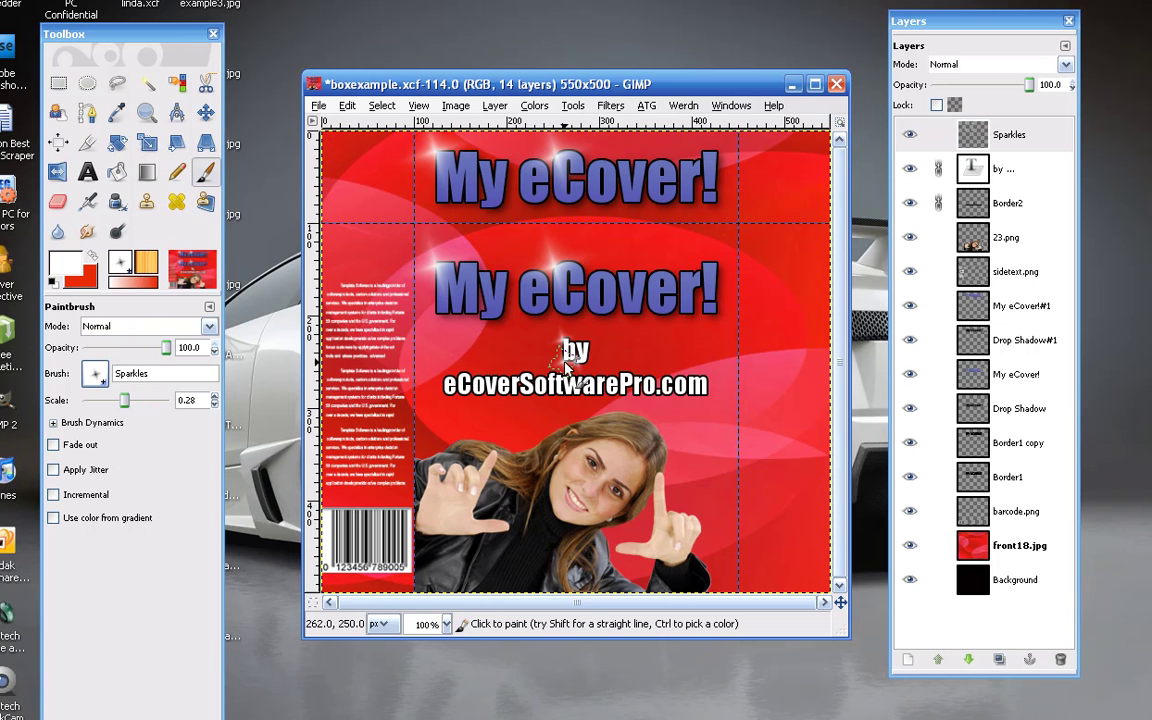
{"action": "left_click", "coordinate": [594, 281]}
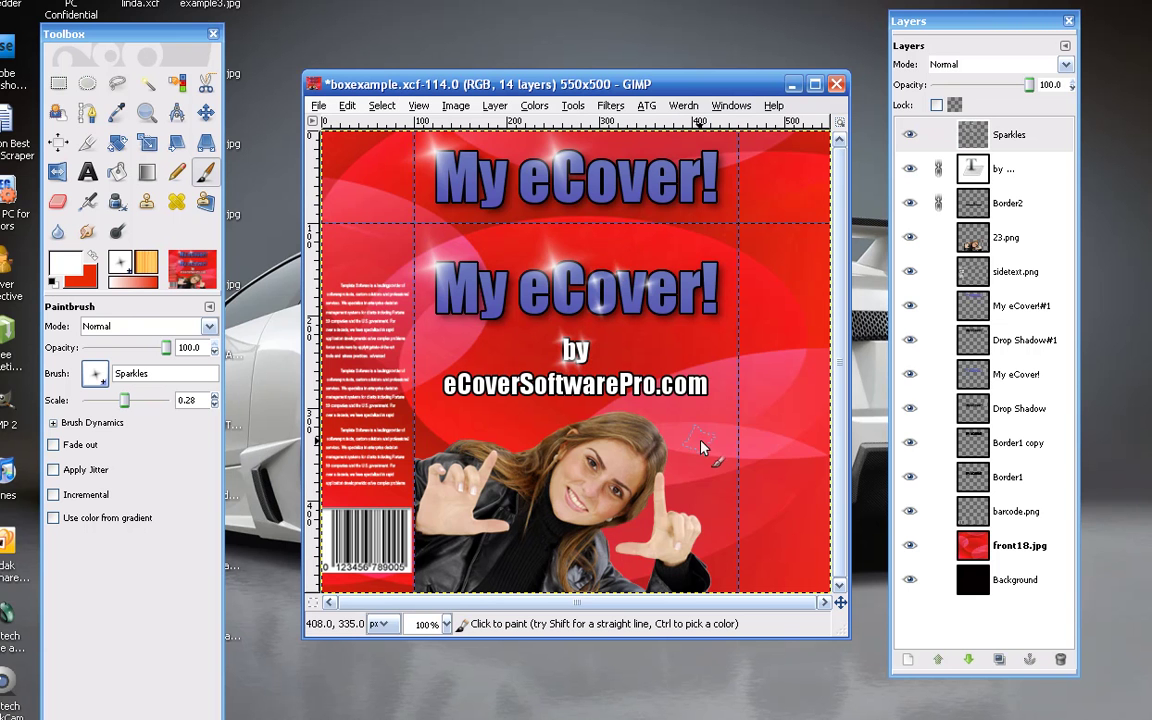
{"action": "key", "text": "ctrl"}
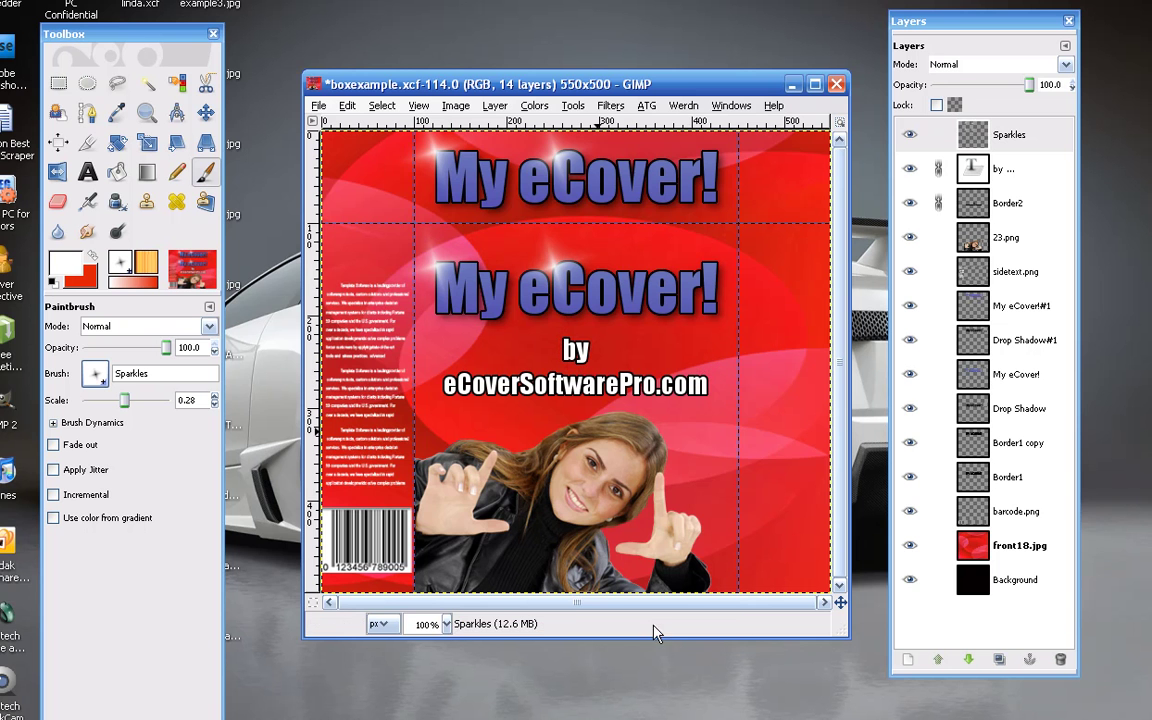
Minimize the cover image window and the eCover Software Pro 3D preview window
{"action": "left_click", "coordinate": [792, 84]}
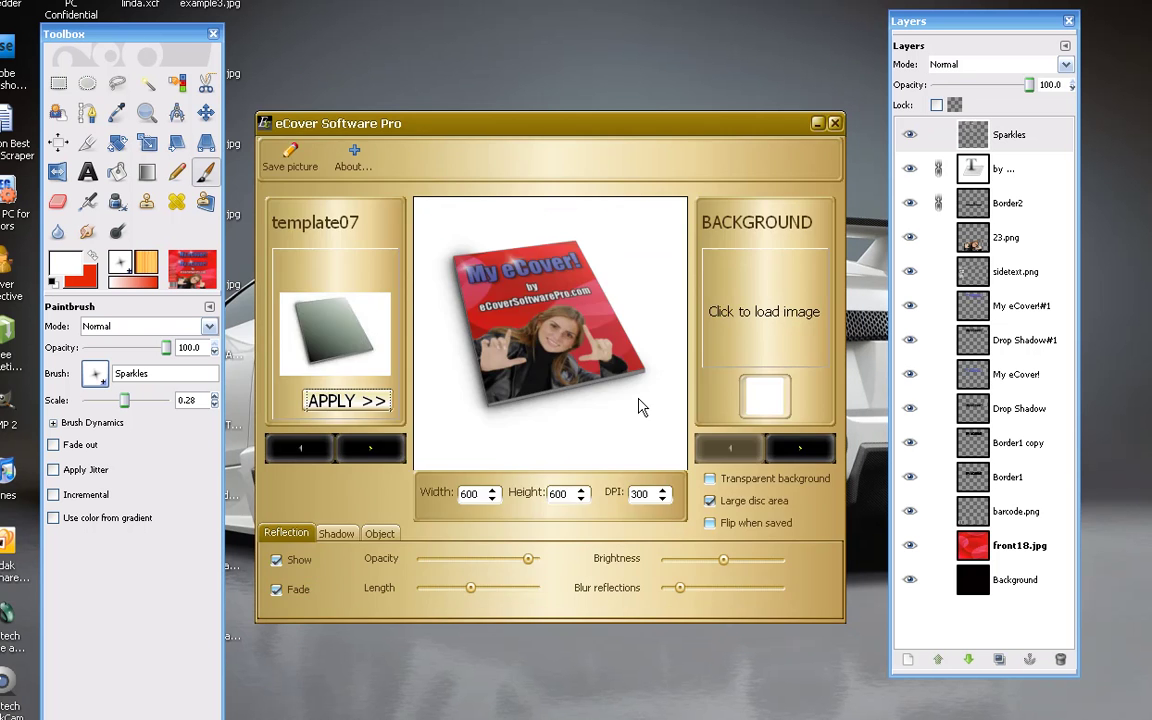
{"action": "left_click", "coordinate": [818, 125]}
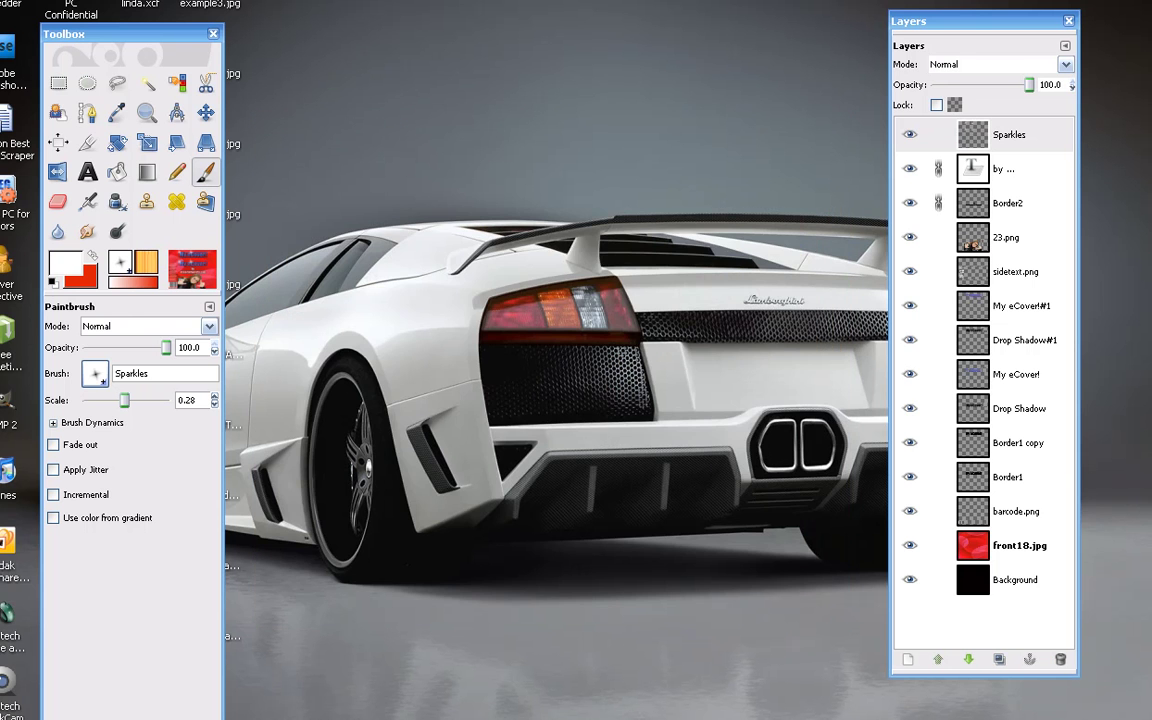